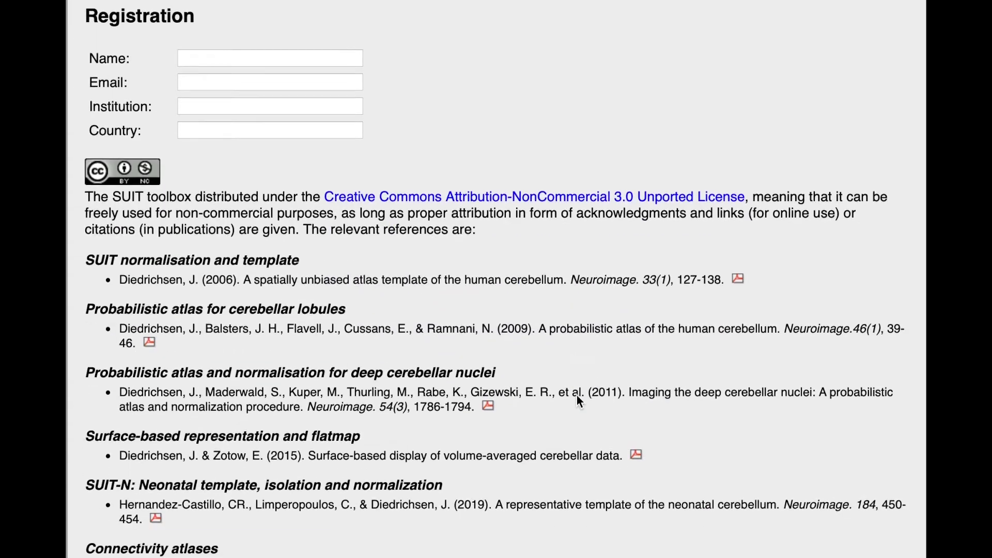
scroll(576, 395, down, 8)
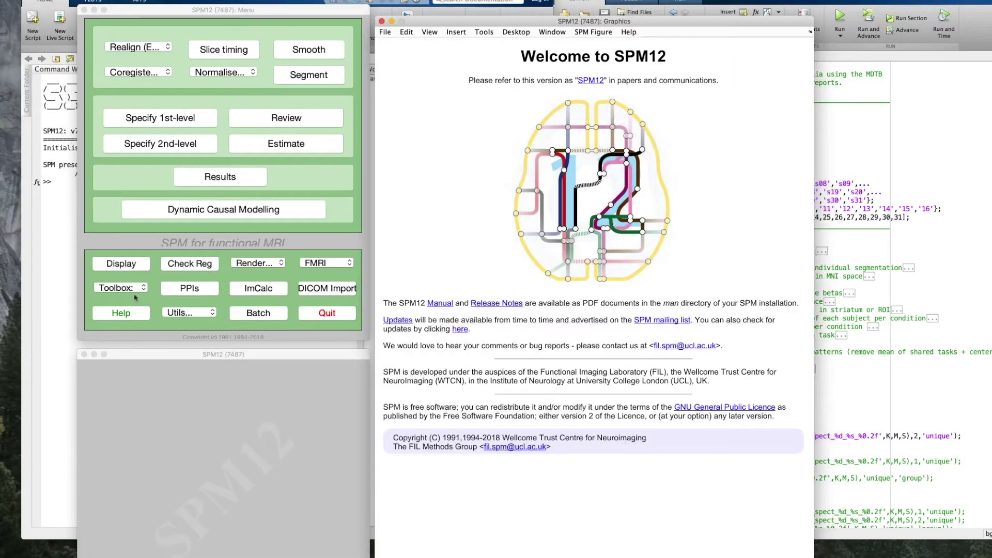
- Launch SUIT's Segmentation & Isolation module, quit SPM, then type 'the command line is cool!!!' at the prompt
click(135, 297)
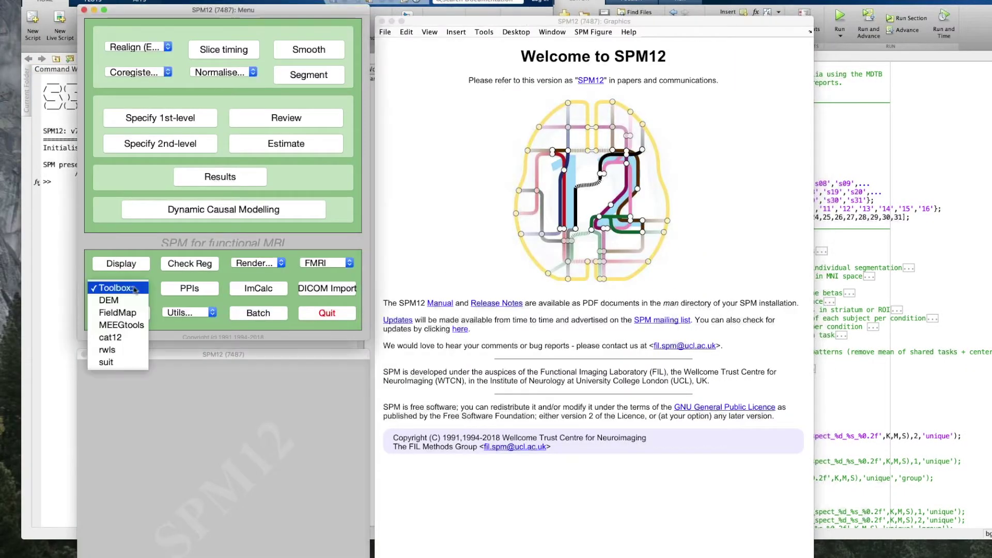
click(106, 364)
click(89, 354)
click(95, 368)
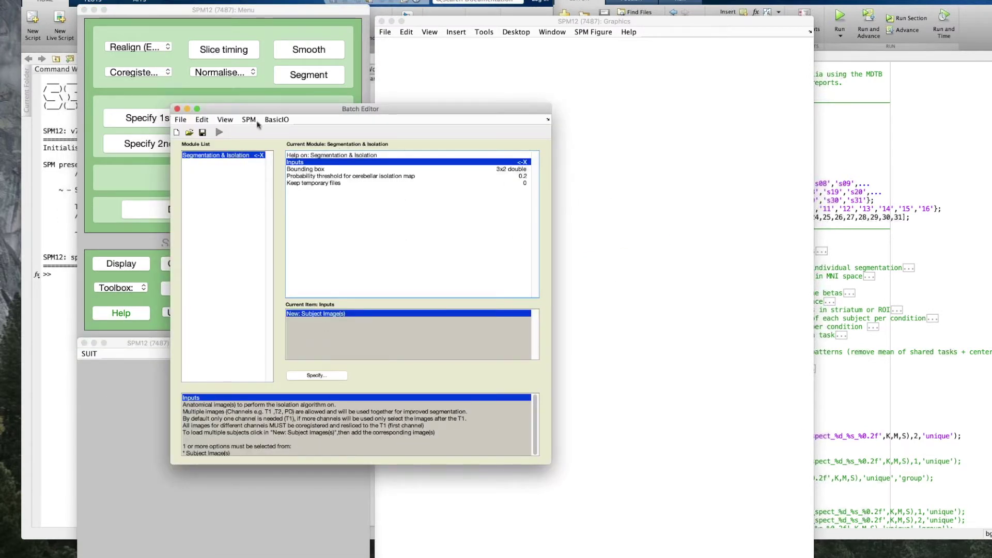
click(177, 108)
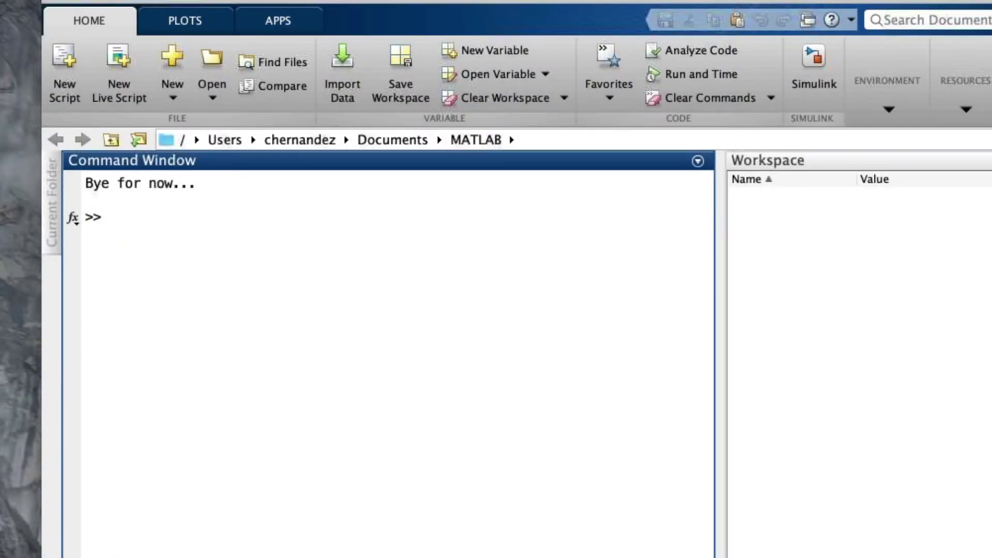
text(the command line )
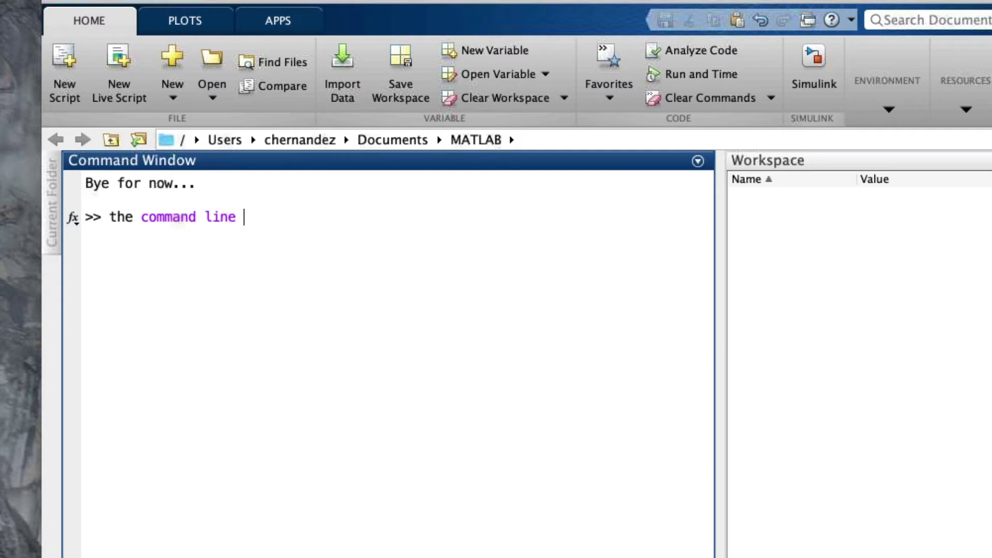
text(is cool!!!)
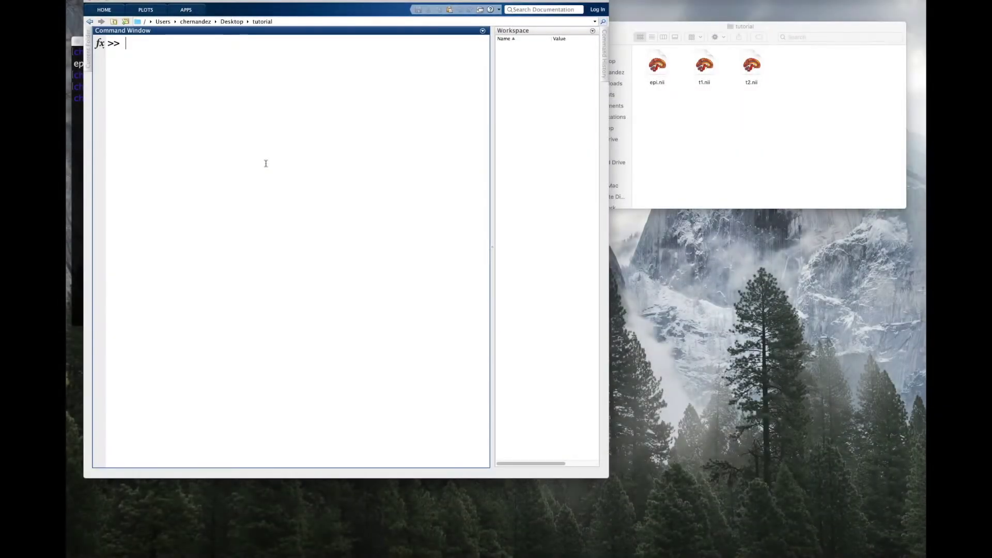
- Start SPM with 'spm fmri' and display t1.nii in the orthogonal-slice viewer
text(spm f)
text(mri)
key(Return)
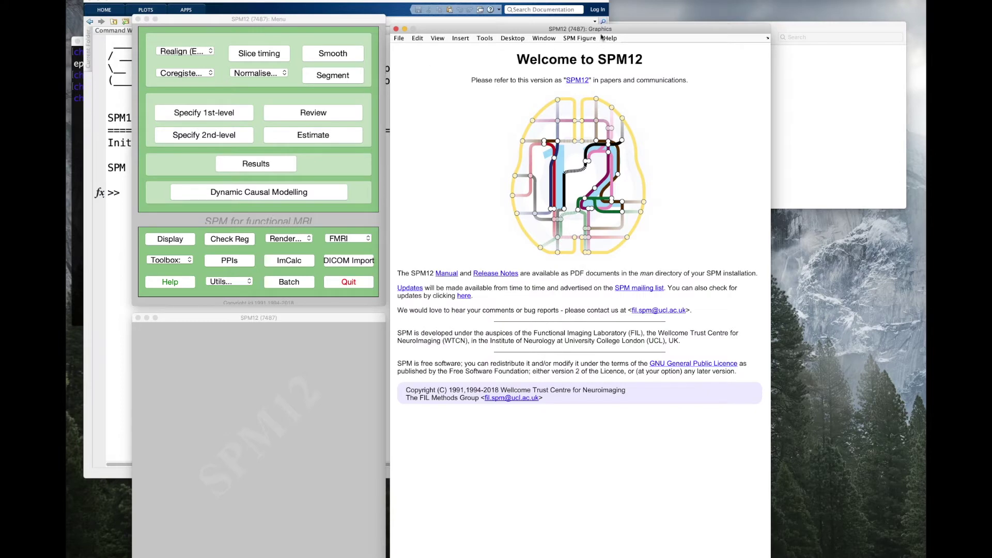
drag(608, 26, 625, 0)
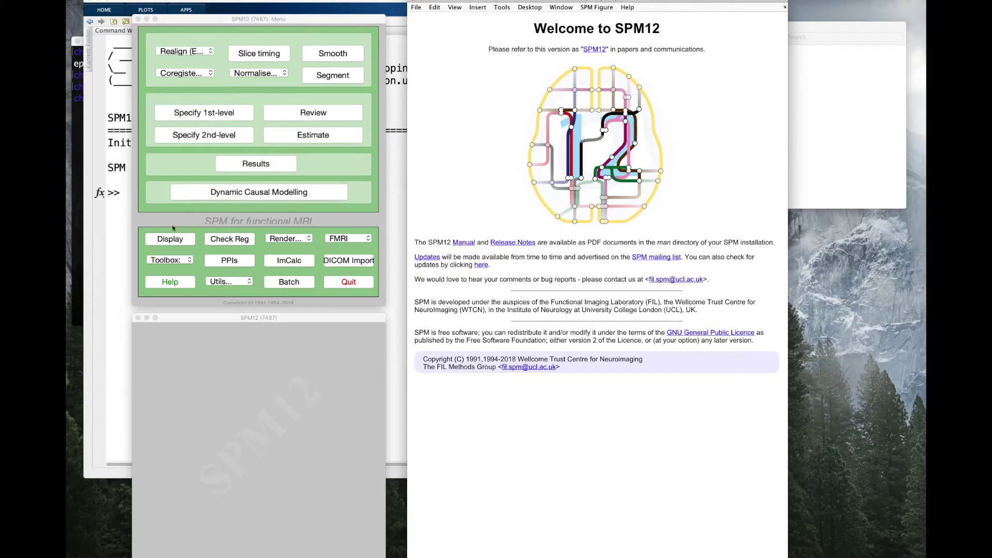
click(168, 241)
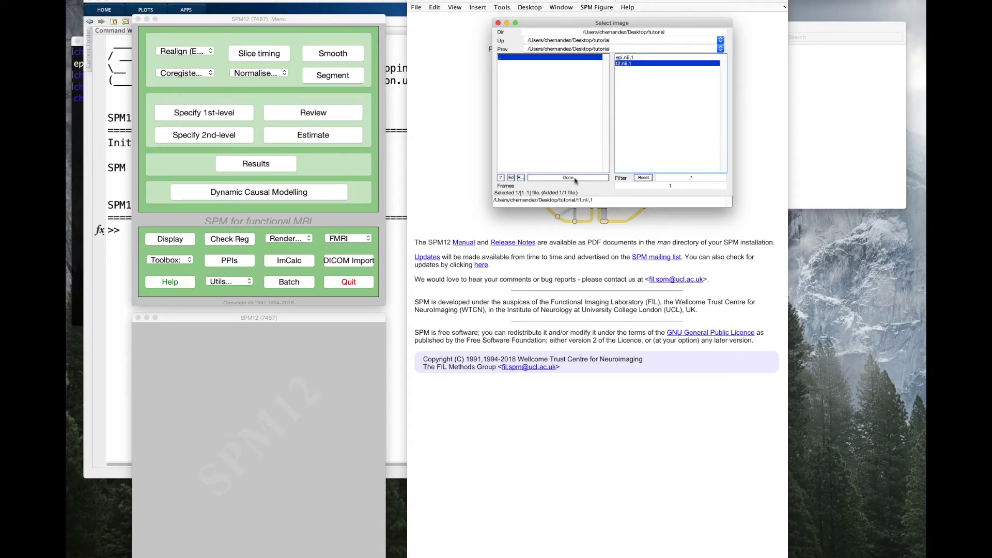
click(574, 179)
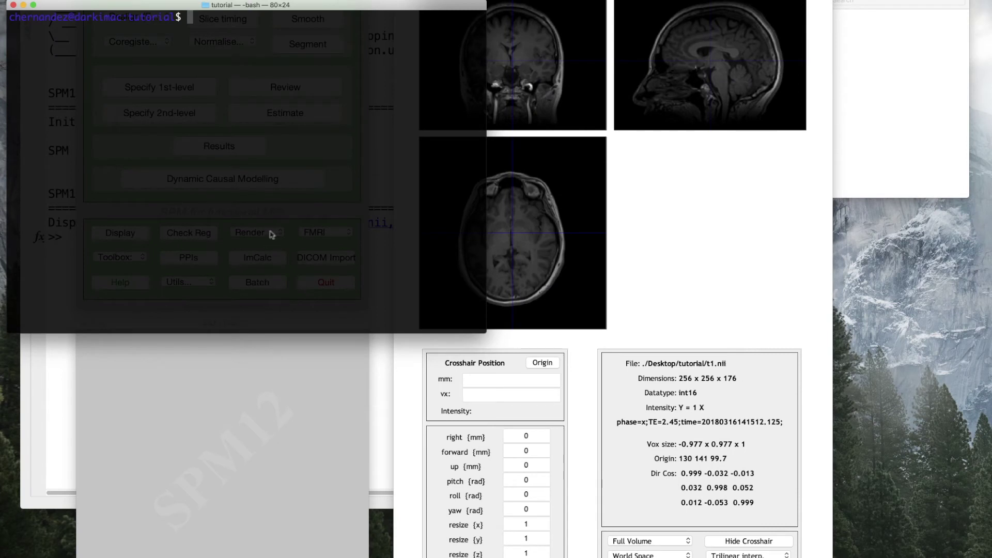
- Open t1.nii, t2.nii and epi.nii in FSLeyes and make the T2 and EPI layers visible
text(fsleyes)
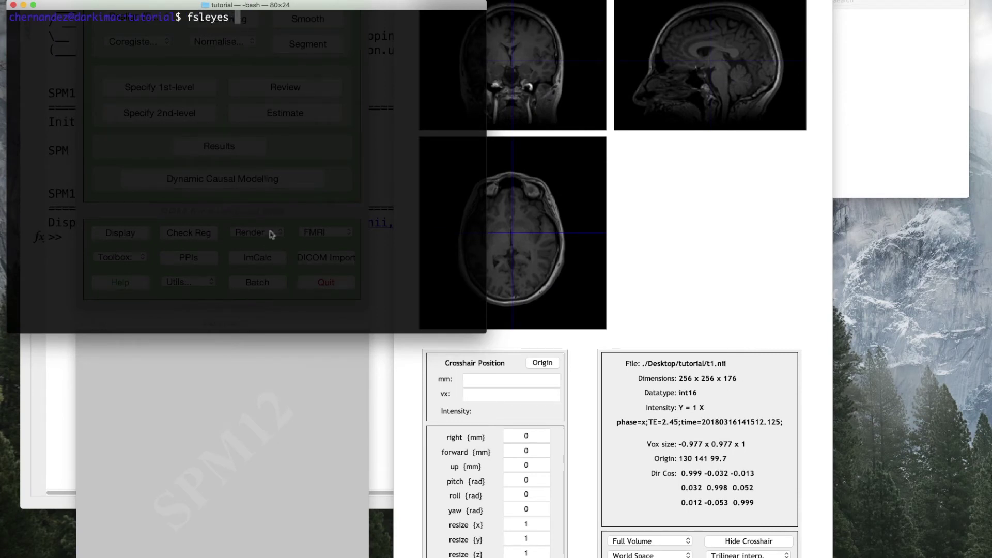
text( t1)
key(Tab)
text(t2)
key(Tab)
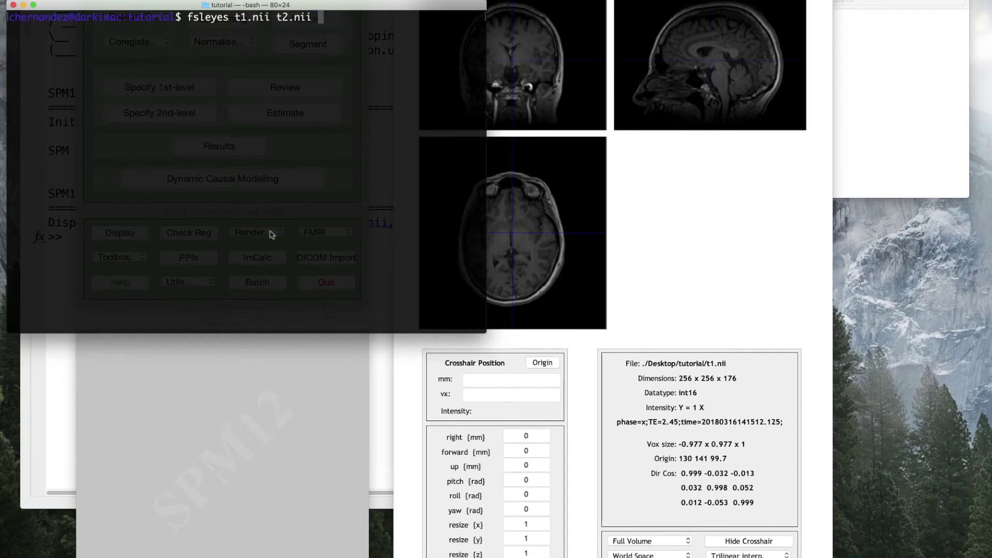
text(epi)
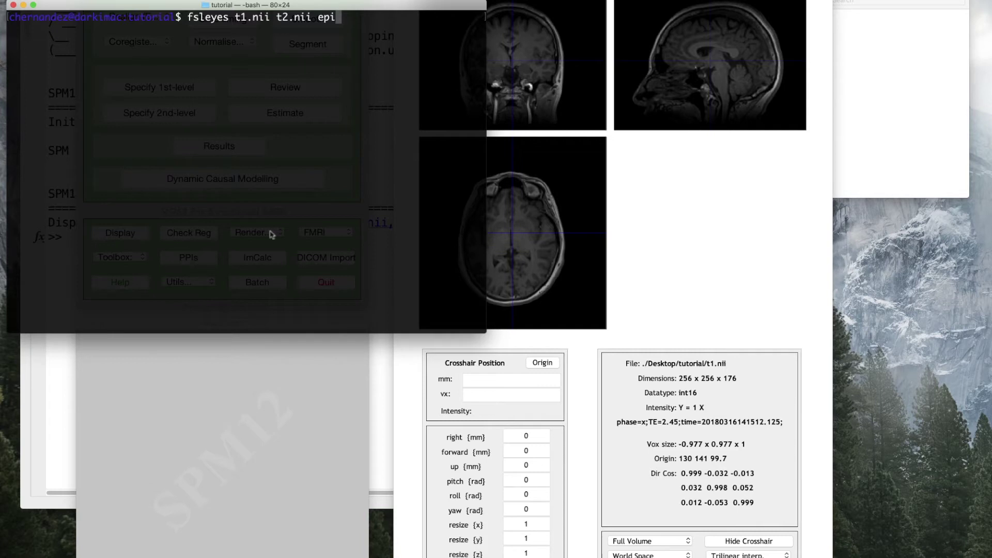
key(Tab)
key(Return)
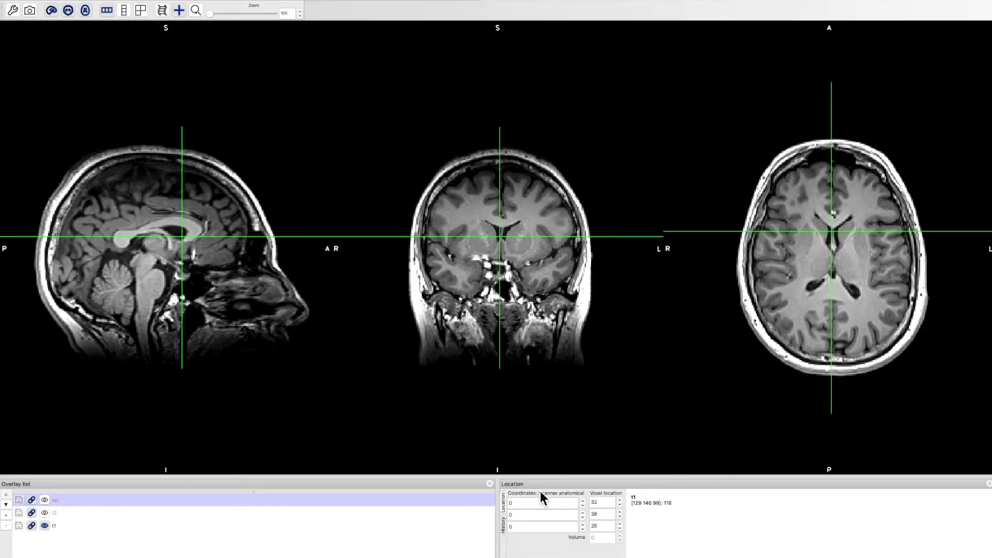
click(44, 513)
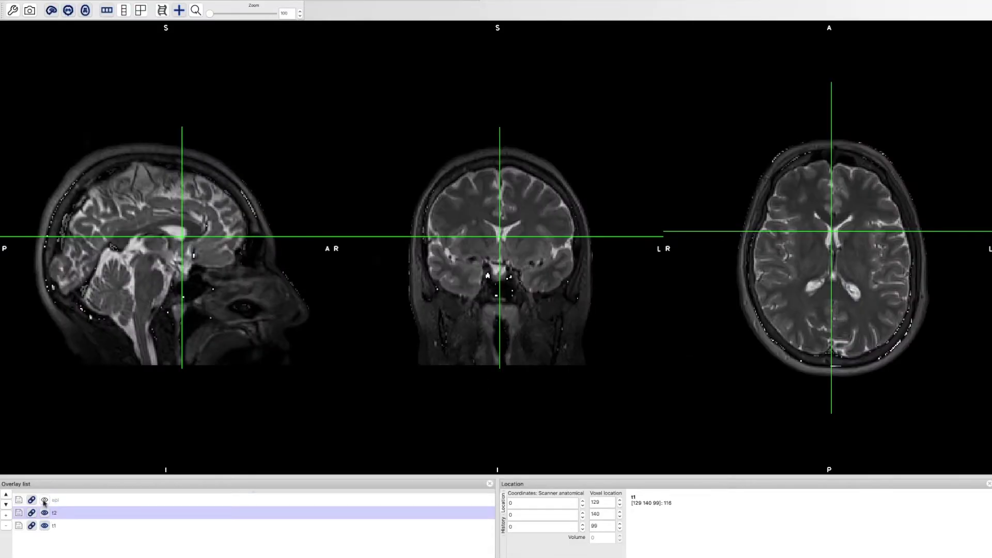
click(44, 500)
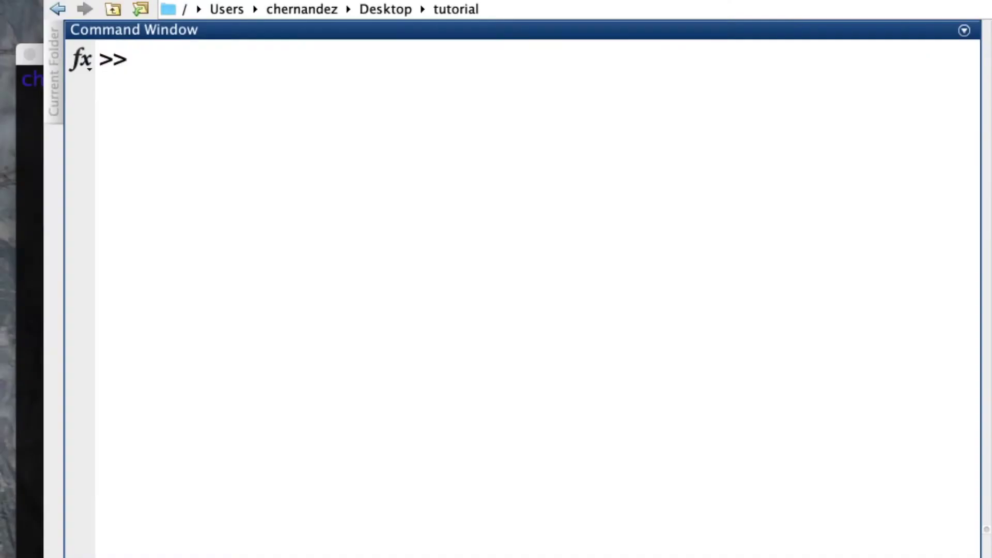
- Run suit_isolate_seg({'t1.nii'}); on t1.nii, then list the resulting c_t1 and seg files
text(suit_isolate)
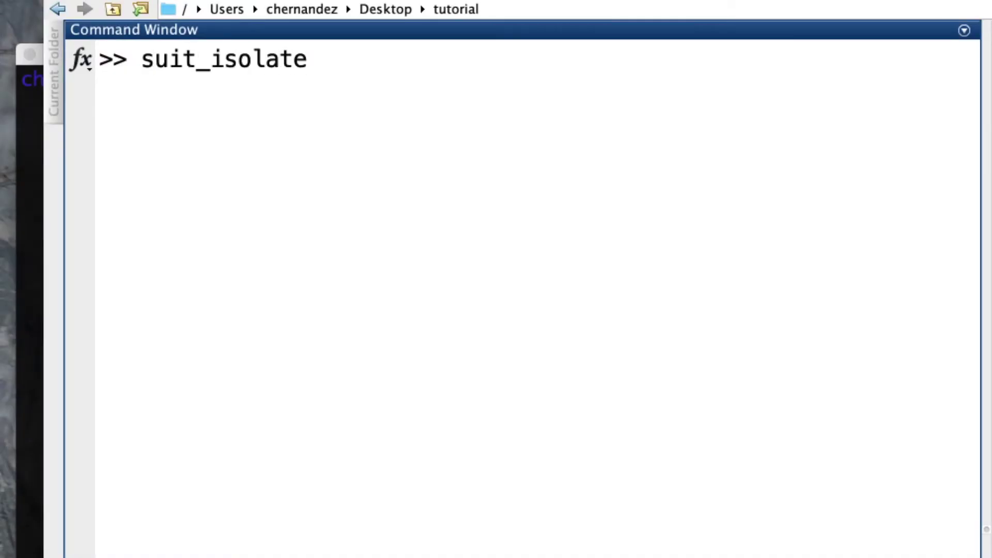
text(_seg()
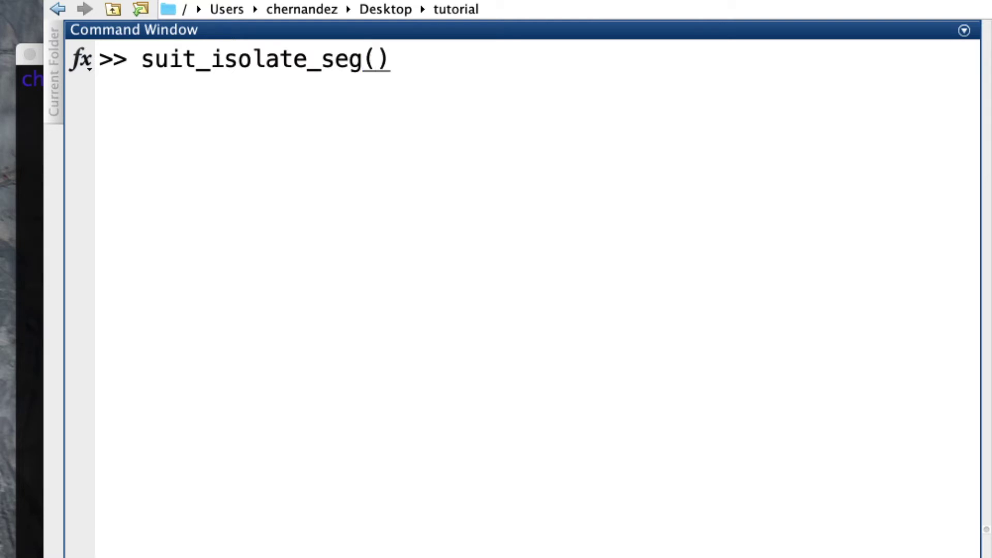
text({'t1.nii)
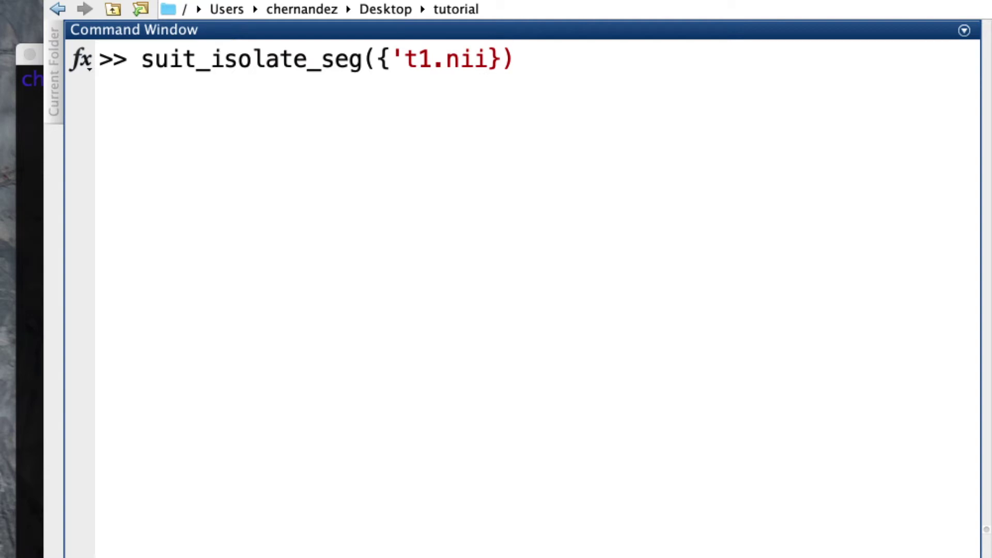
text(')
key(Right)
key(Right)
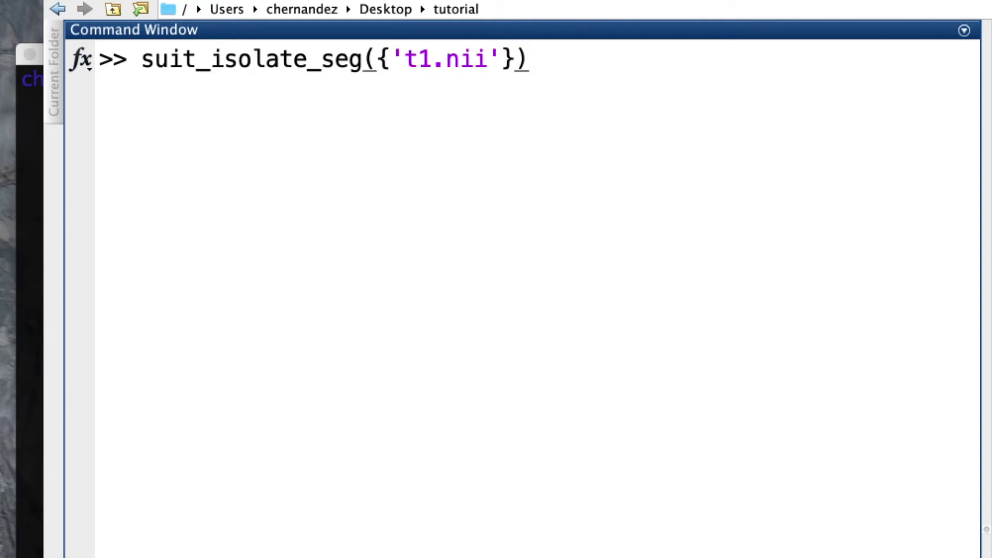
text(;)
key(Return)
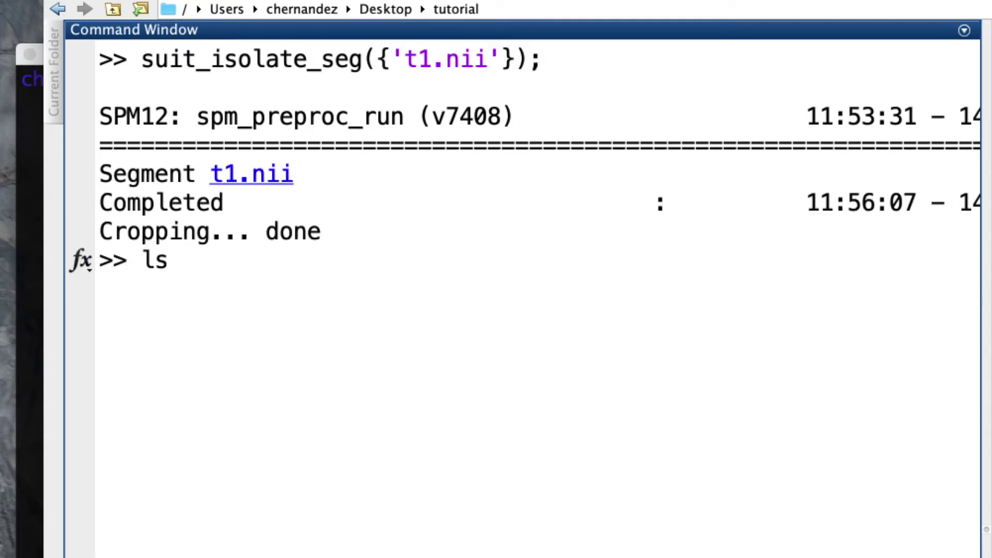
key(Return)
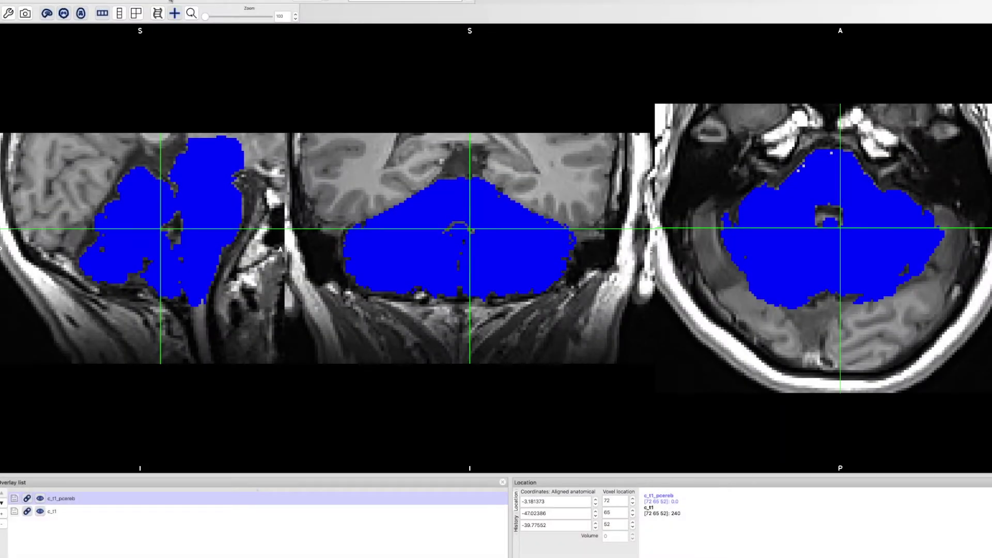
- Lower the c_t1_pcereb mask's opacity so it appears semi-transparent over c_t1
drag(171, 1, 130, 3)
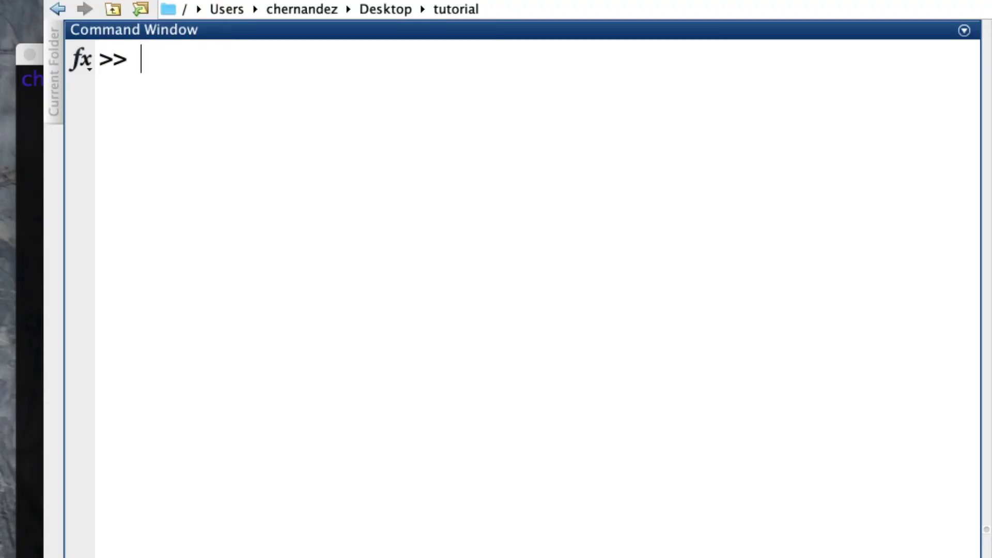
- Run suit_isolate_seg({'t1.nii','t2.nii'}); to segment and crop both scans
text(suit)
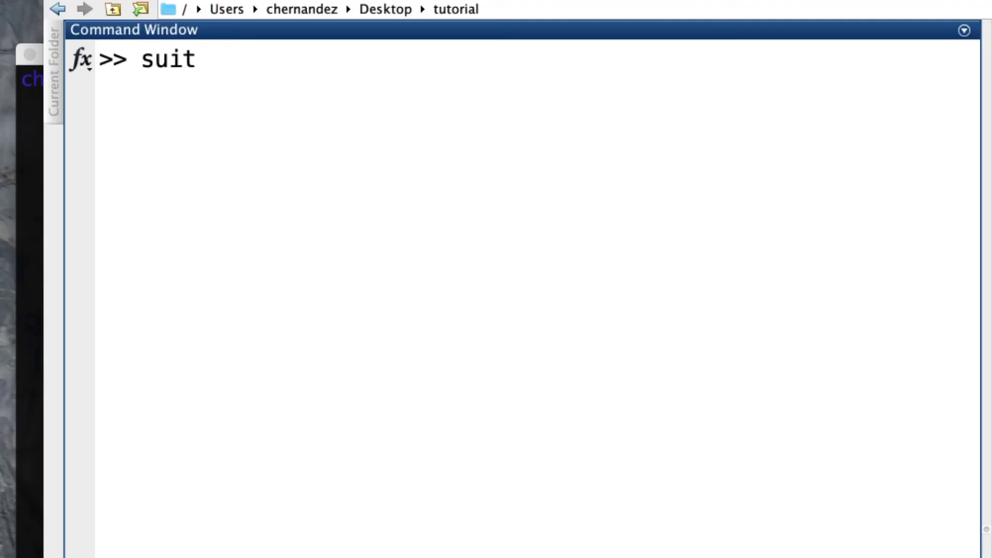
text(_isolate)
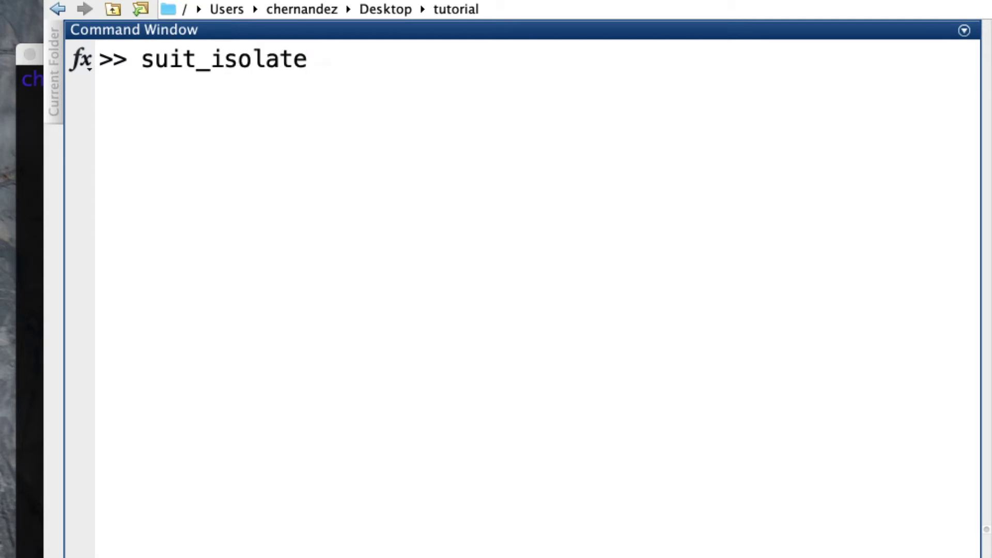
key(Tab)
key(Down)
key(Down)
key(Return)
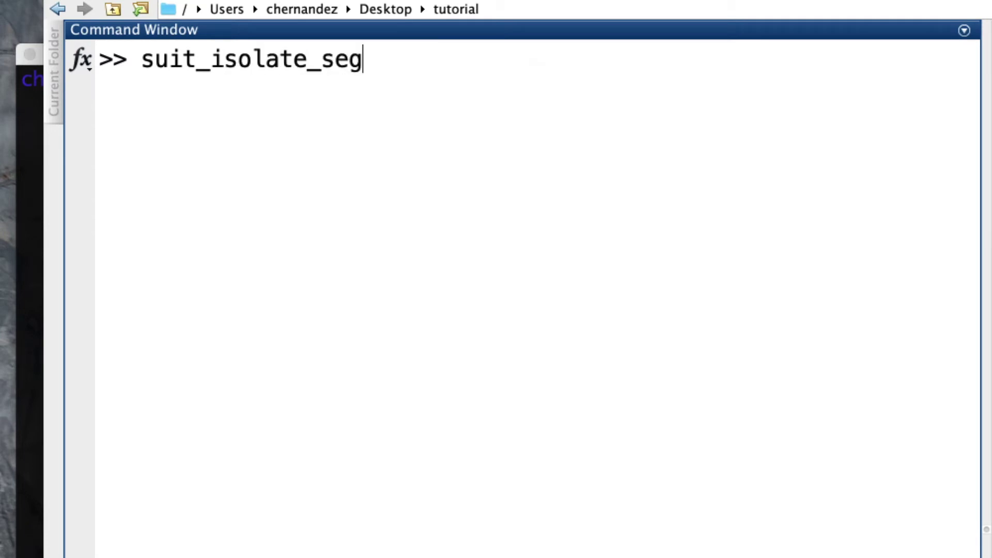
text(())
key(Left)
text({})
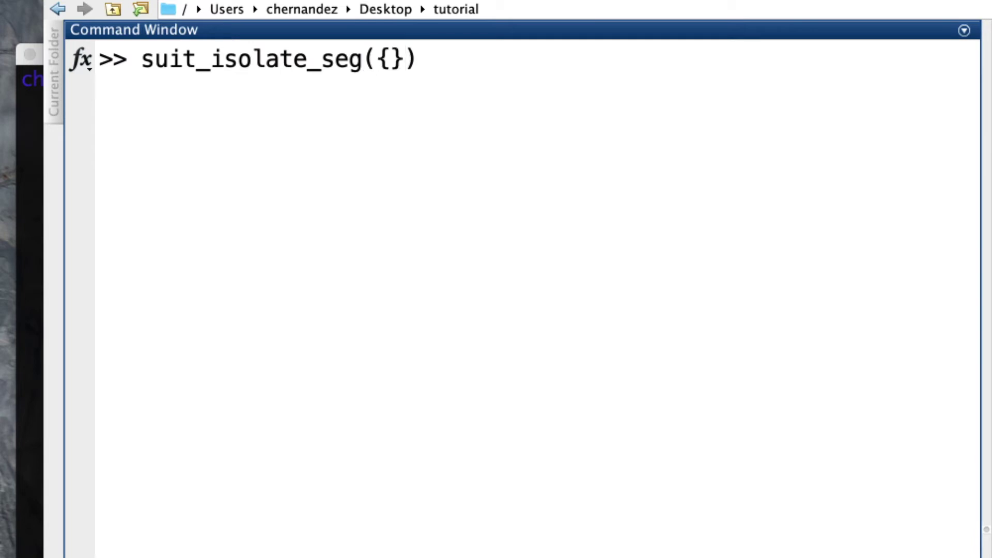
key(Left)
text('t1.nii)
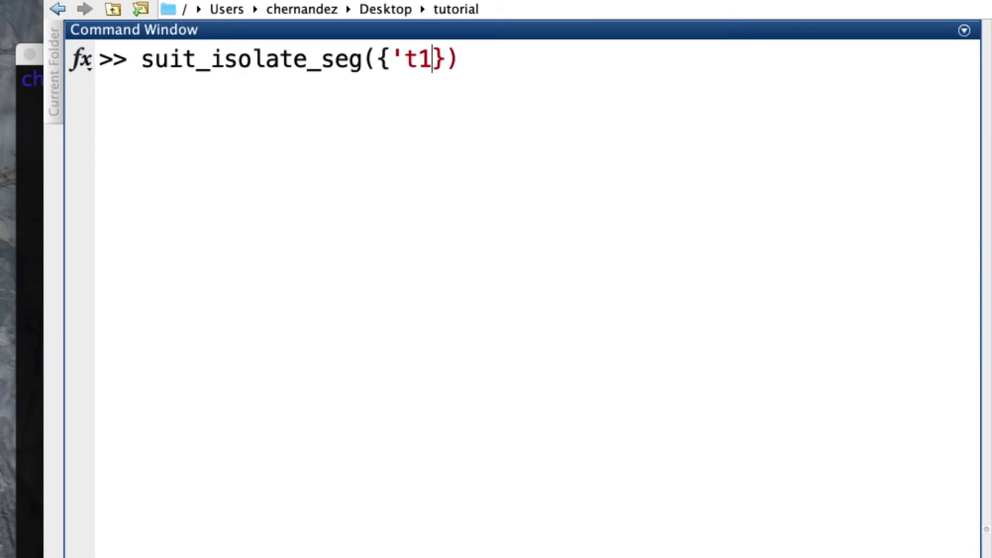
text(',t2)
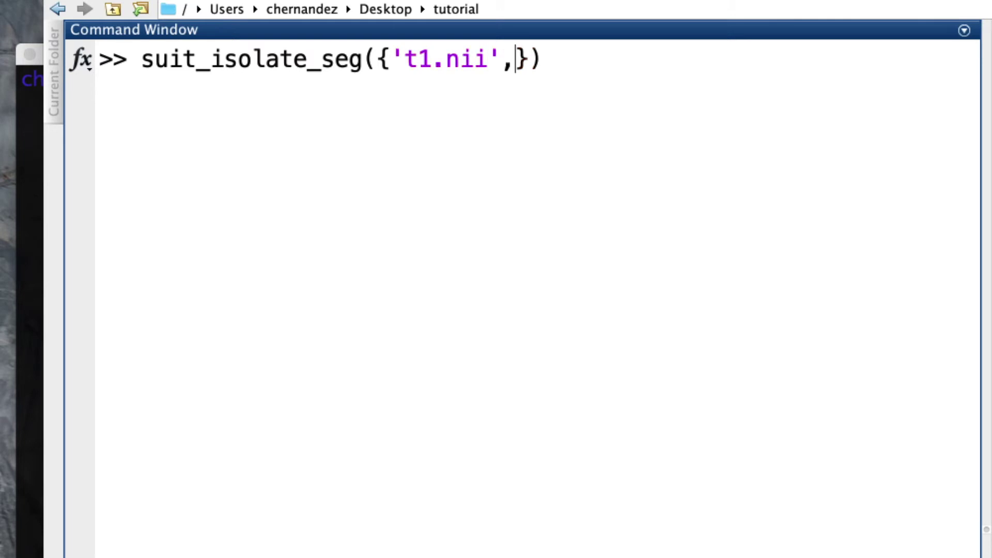
text(.nii)
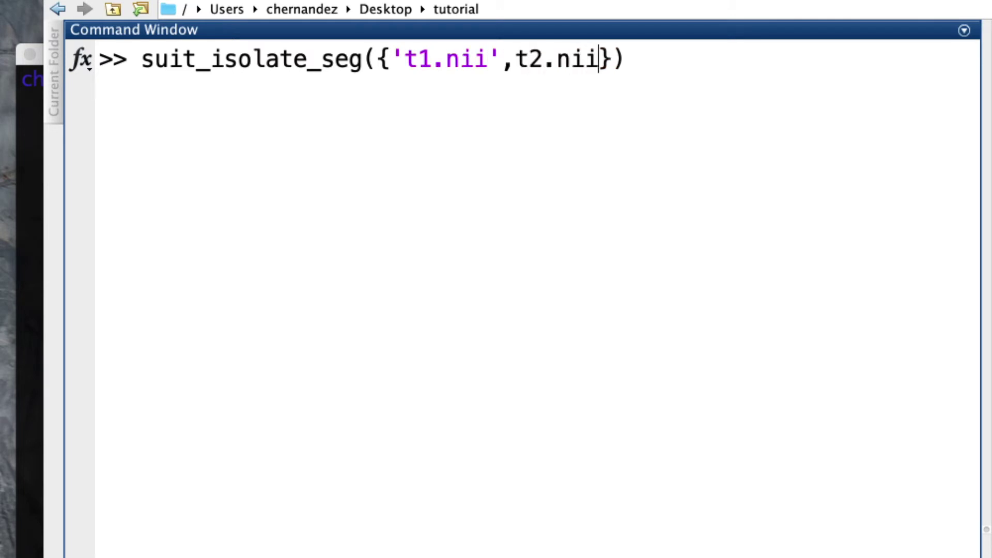
key(Left)
key(Left)
key(Left)
key(Left)
key(Left)
key(Left)
text(')
key(Right)
key(Right)
key(Right)
key(Right)
key(Right)
key(Right)
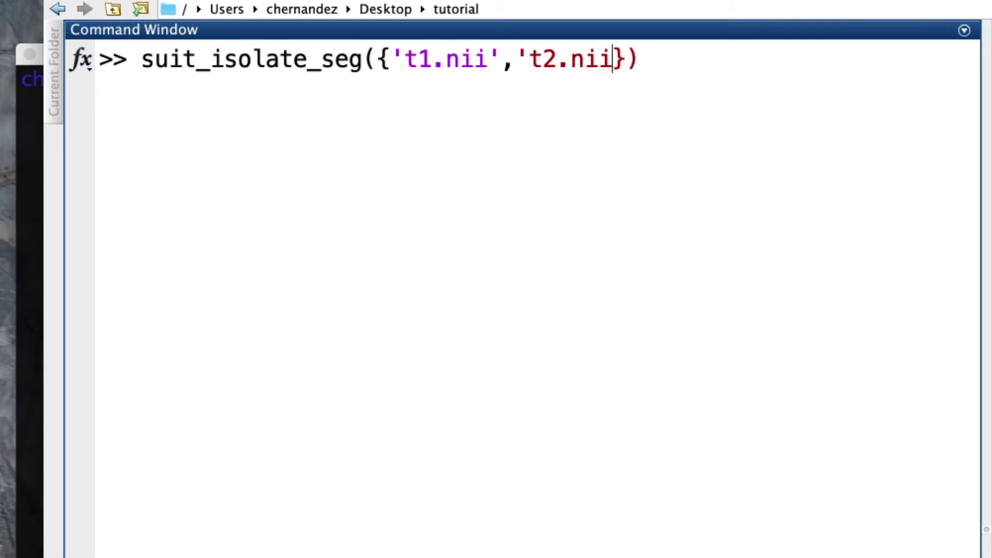
text(')
key(Right)
key(Right)
text(;)
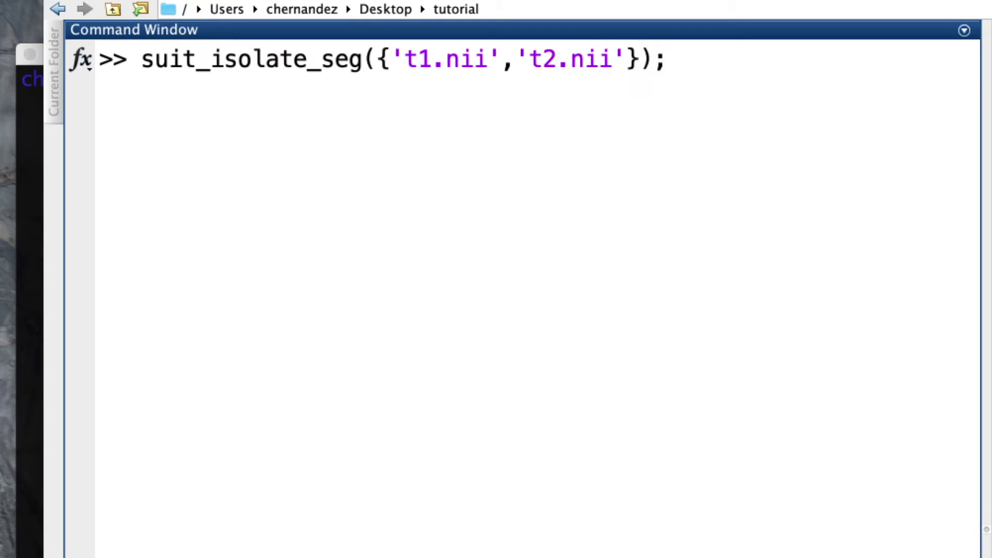
key(Return)
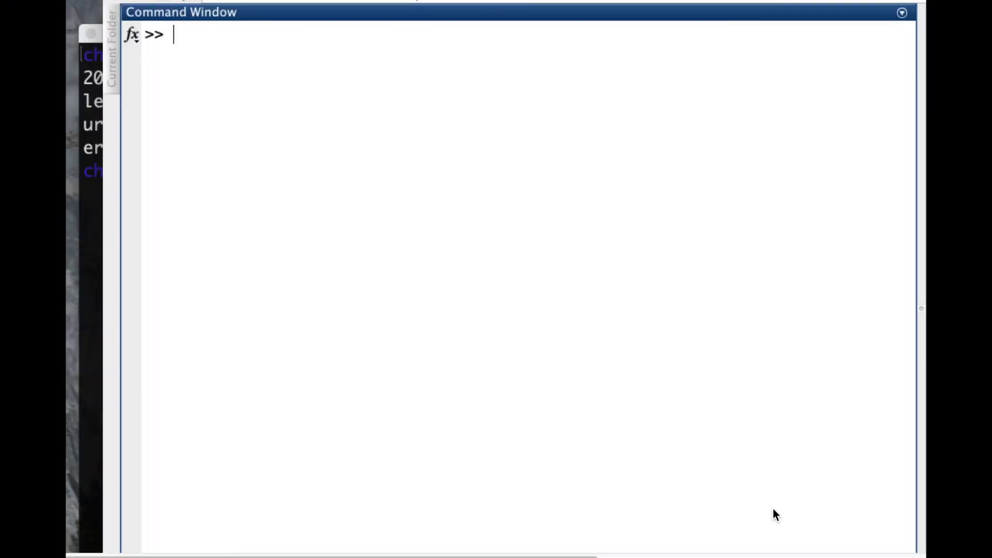
- Show the help text for suit_isolate_seg, then for suit_normalize_dartel
text(help suit)
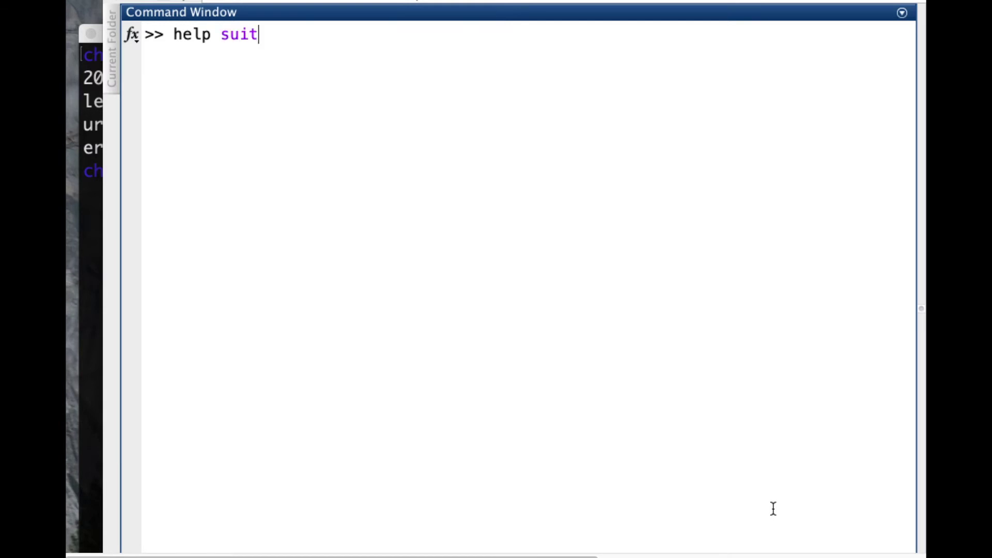
text(_isolate_)
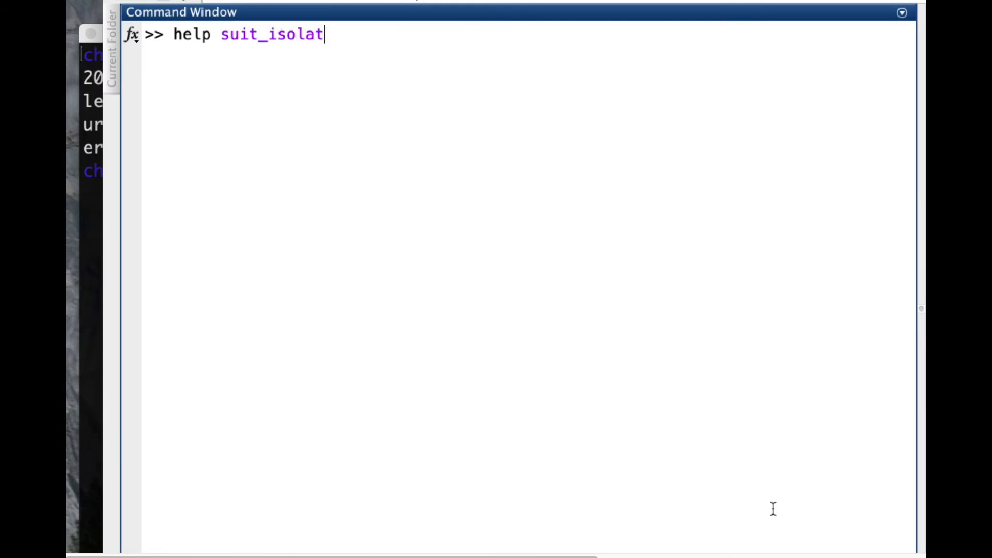
text(seg)
key(Return)
scroll(723, 455, up, 3)
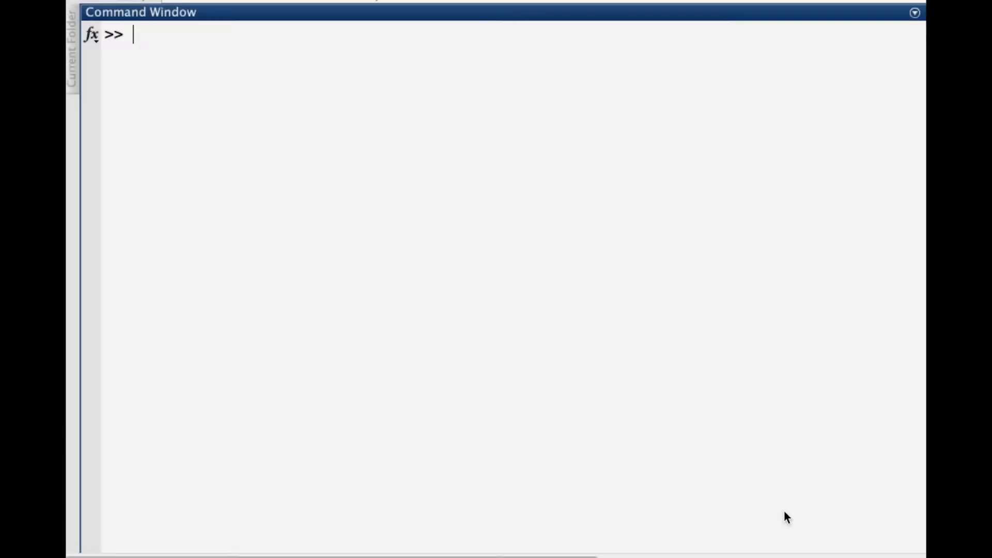
text(help suit_normalize_dartel)
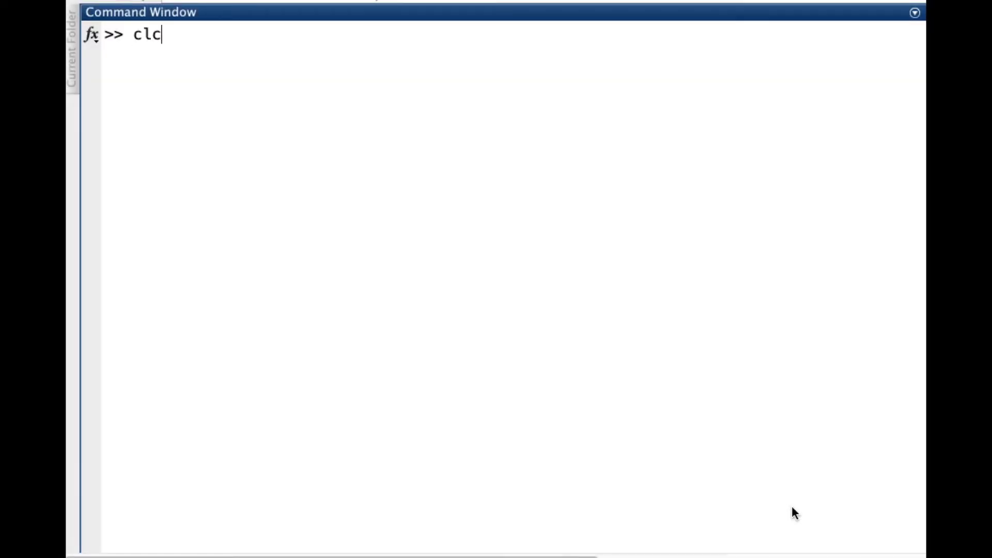
key(Return)
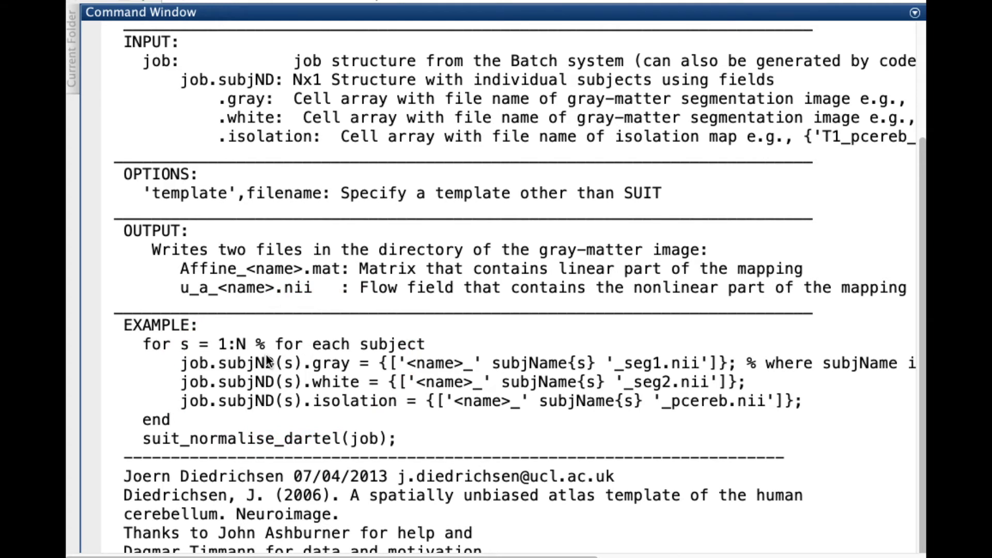
- Clear the Command Window and set job.subjND.gray to {'t1_seg1.nii'}
text(clc)
key(Return)
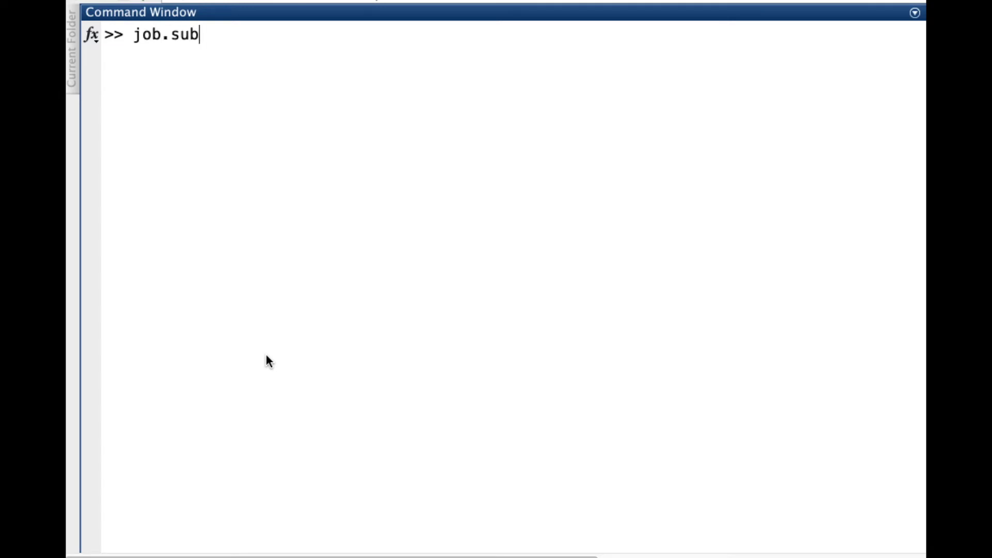
text(jND.gray)
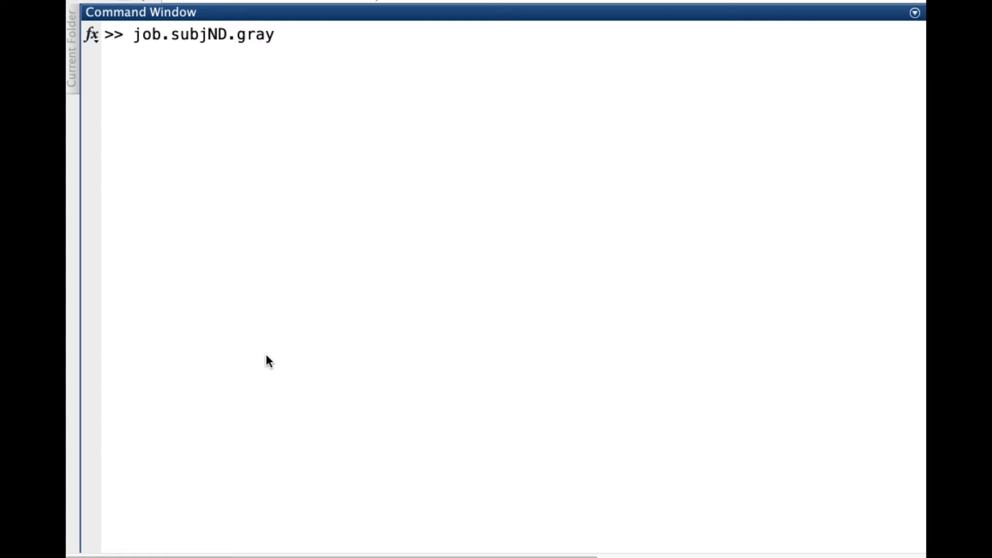
text(={})
key(Left)
text('')
text(t1_se)
text(g)
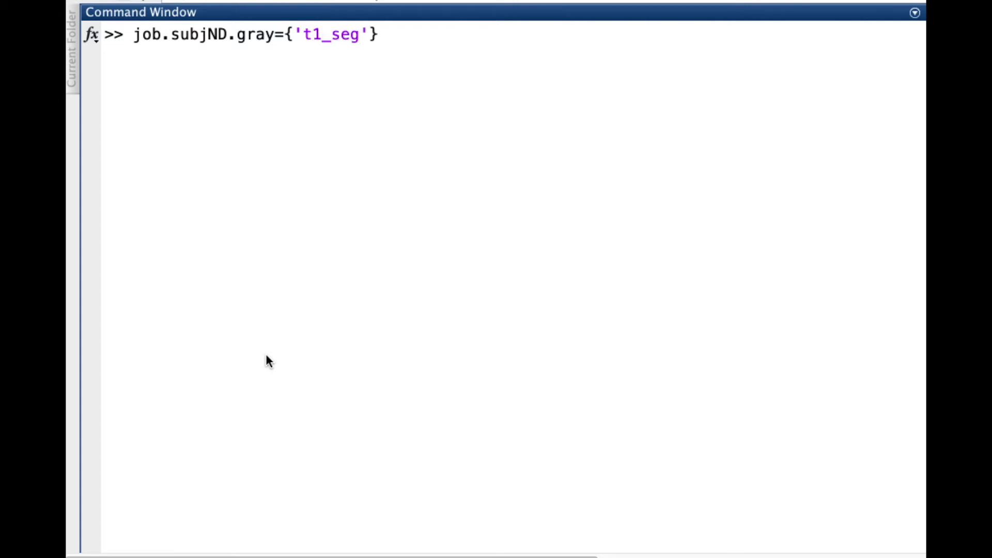
text(1.nii)
key(End)
text(;)
key(Return)
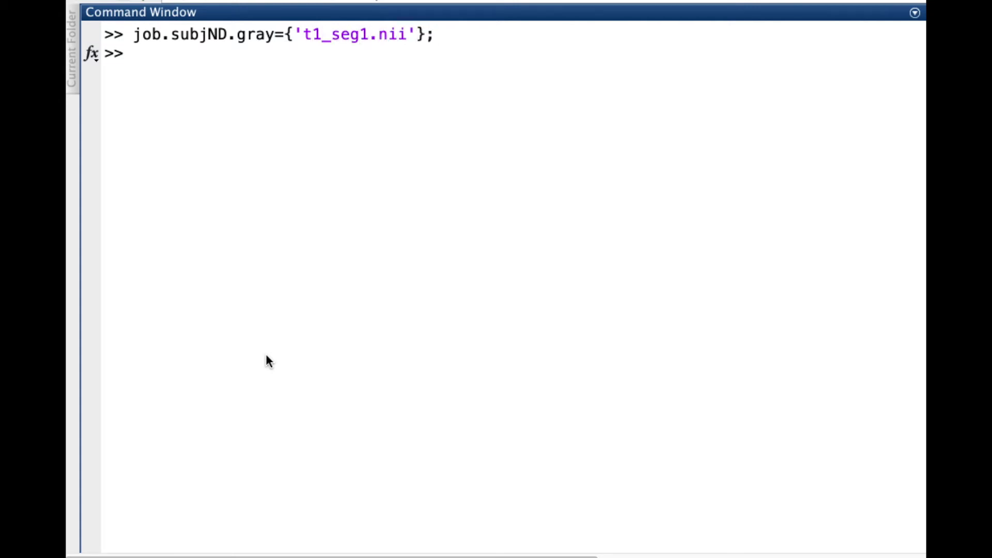
- Set job.subjND.white to {'t1_seg2.nii'}
key(Up)
key(Left)
key(Left)
key(Left)
key(Left)
key(Left)
key(Left)
key(Left)
key(BackSpace)
text(2)
key(Left)
key(Left)
key(Left)
key(Left)
key(Left)
key(Left)
key(Left)
key(Left)
key(Left)
key(Left)
key(BackSpace)
key(BackSpace)
key(BackSpace)
key(BackSpace)
text(white)
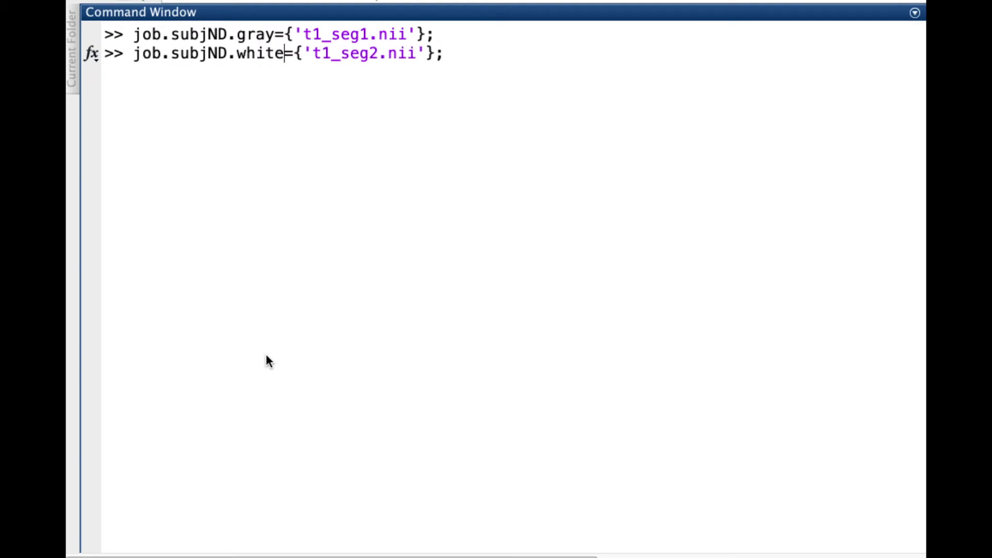
key(Return)
- Set job.subjND.isolation to {'c_t1_pcereb.nii'}
key(Up)
key(Left)
key(Left)
key(Left)
key(Left)
key(Left)
key(Left)
key(Left)
key(Left)
key(Left)
key(Left)
key(Left)
key(Left)
key(Left)
key(Left)
key(Left)
key(Left)
key(Left)
key(BackSpace)
key(BackSpace)
key(BackSpace)
key(BackSpace)
key(BackSpace)
text(isolati)
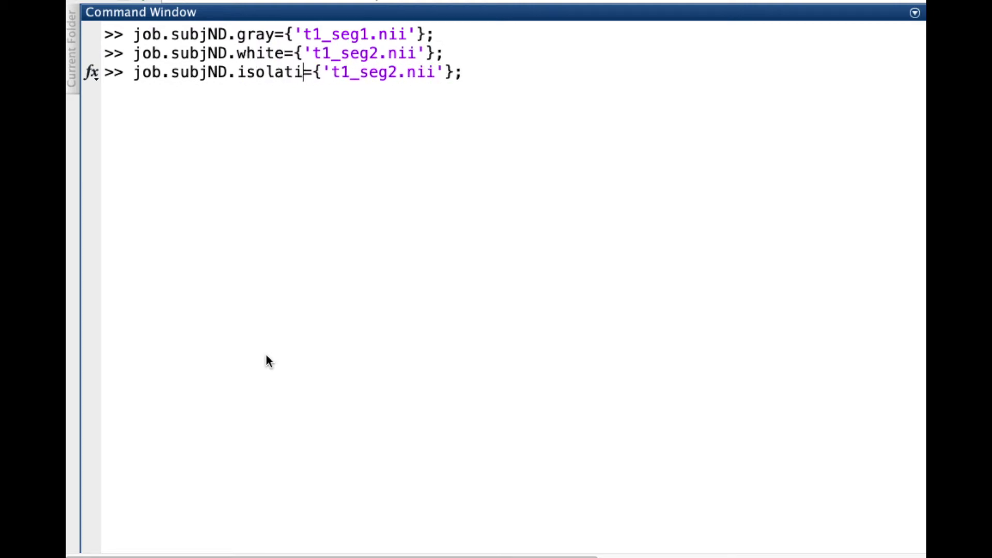
text(on)
key(Right)
key(Right)
key(Right)
key(Right)
text(c_)
key(Right)
key(Right)
key(Right)
key(Right)
key(Right)
key(Right)
key(Right)
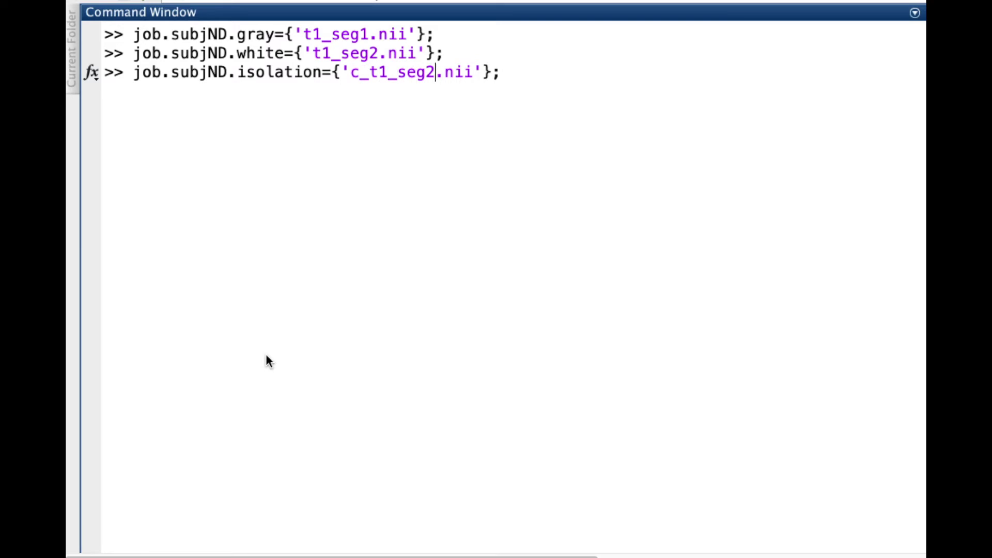
key(BackSpace)
key(BackSpace)
key(BackSpace)
key(BackSpace)
text(pcereb)
key(Return)
- Display the job struct and run suit_normalize_dartel on it
text(job)
key(Return)
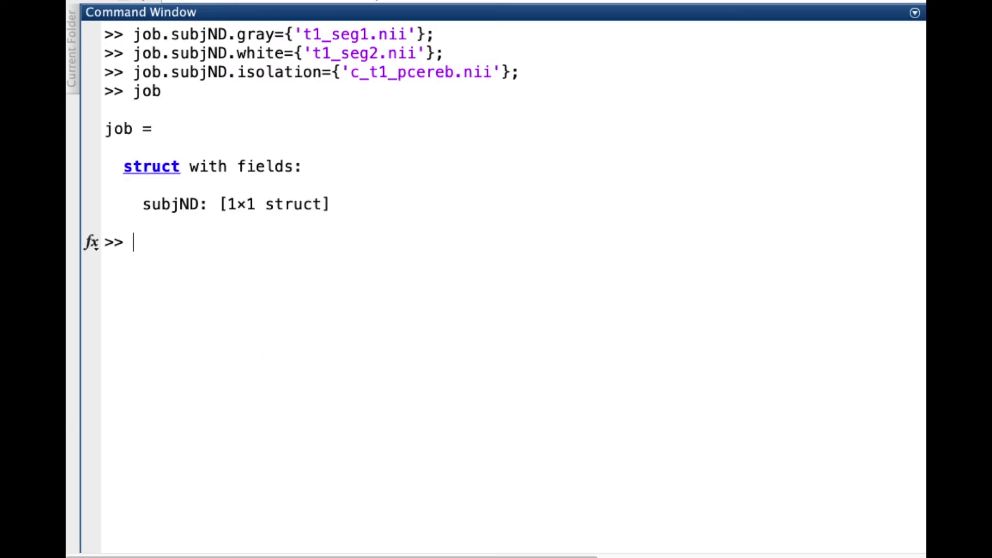
text(suit_normalize_dartel())
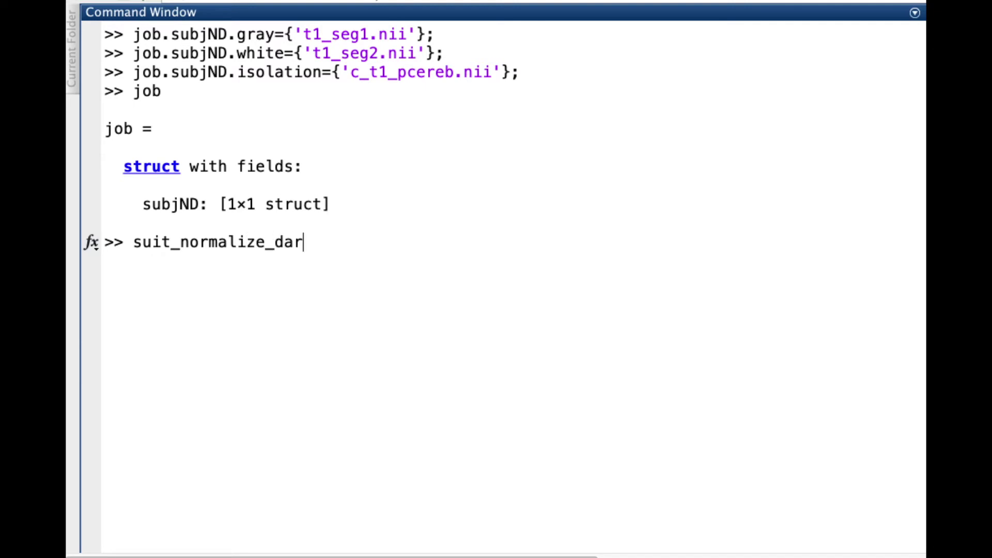
text(job)
key(Return)
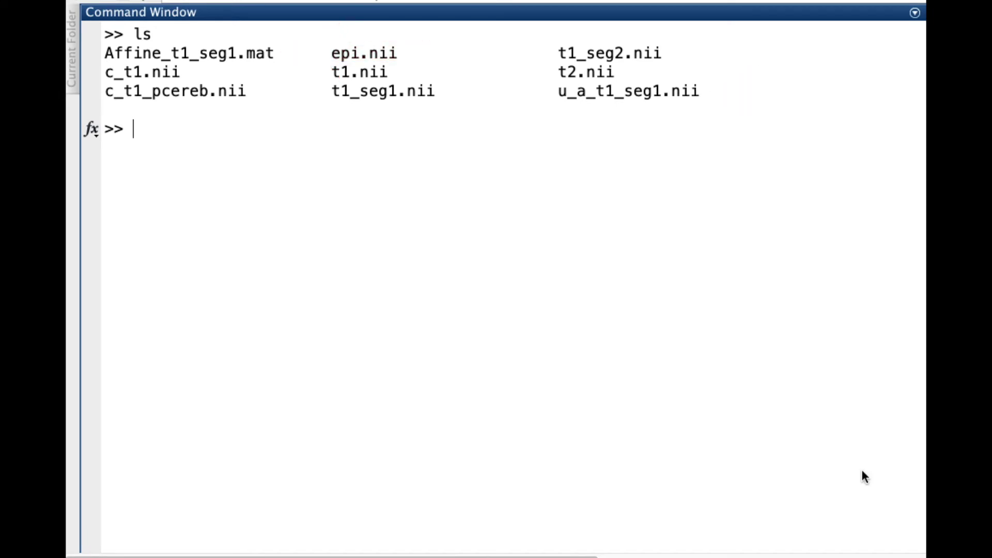
- Type 'What do you want to calculate????' at the prompt and begin erasing it
text(What do )
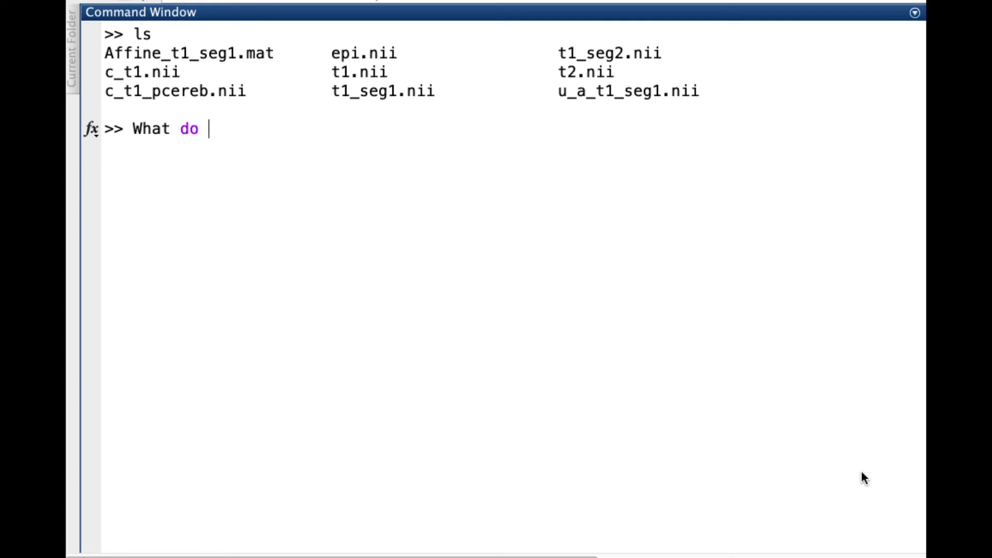
text(you want to calculate???)
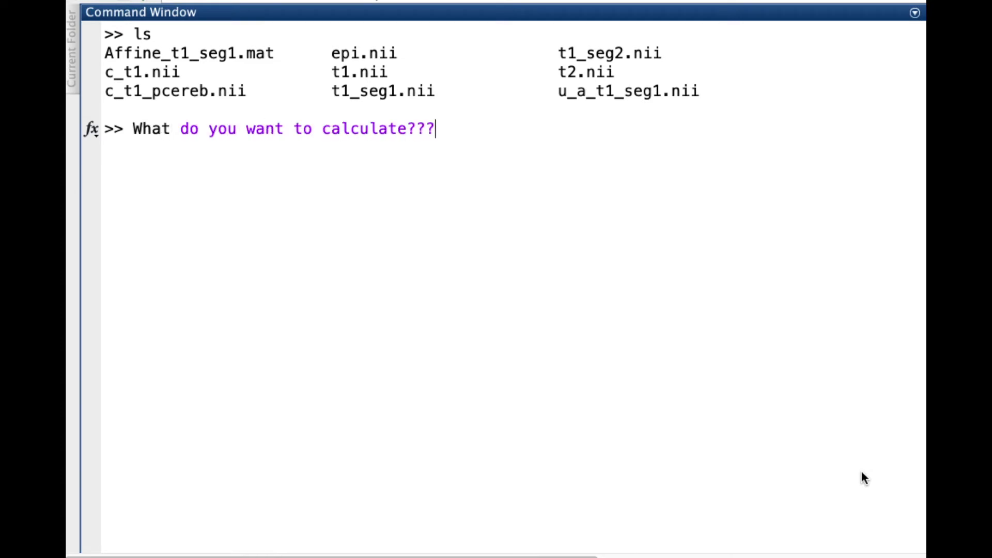
text(?)
key(BackSpace)
key(BackSpace)
key(BackSpace)
key(BackSpace)
key(BackSpace)
key(BackSpace)
key(BackSpace)
key(BackSpace)
key(BackSpace)
key(BackSpace)
key(BackSpace)
key(BackSpace)
key(BackSpace)
key(BackSpace)
key(BackSpace)
key(BackSpace)
key(BackSpace)
key(BackSpace)
key(BackSpace)
key(BackSpace)
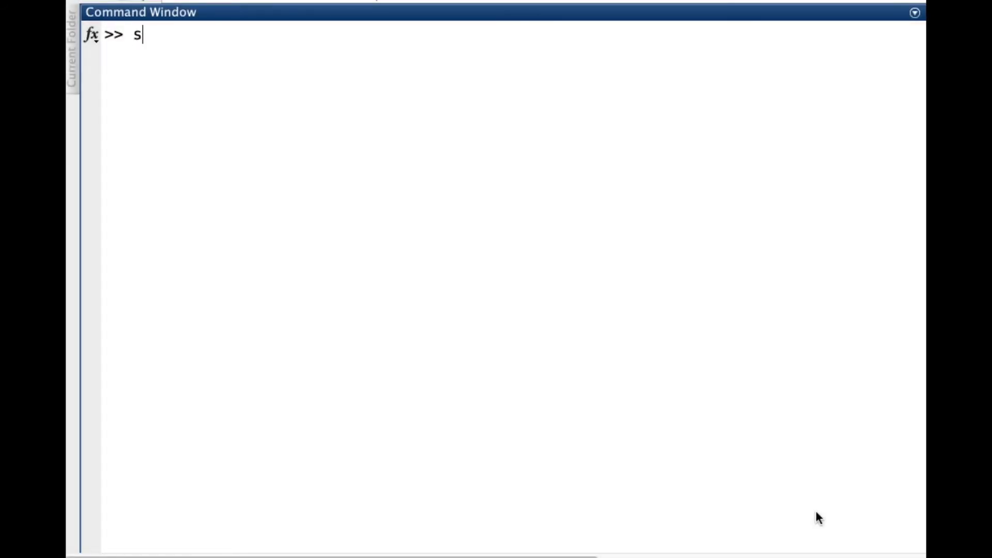
- Store Affine_t1_seg1.mat as job.subj.affineTr and u_a_t1_seg1.nii as the job's flowfield
text(_reslice_dart)
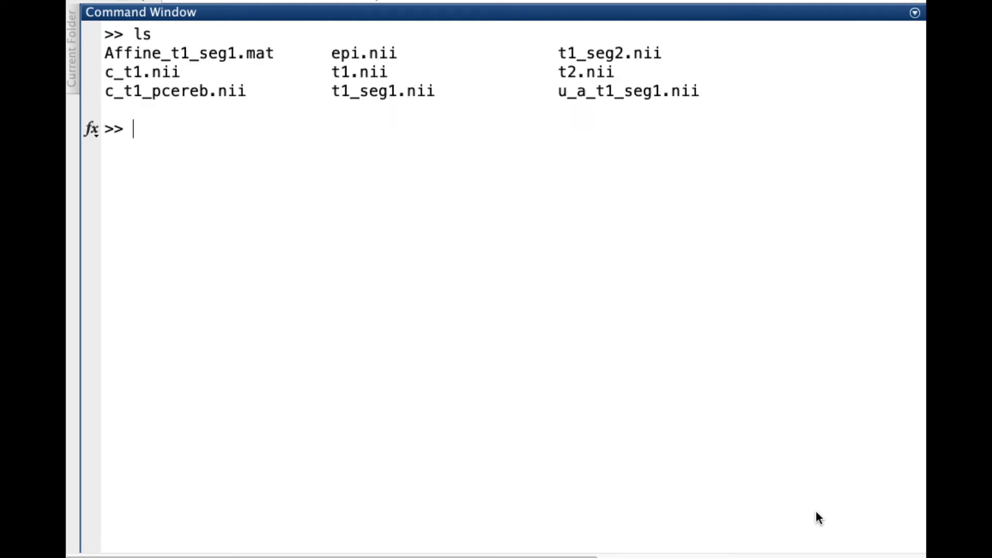
text(job.subj.affineTR)
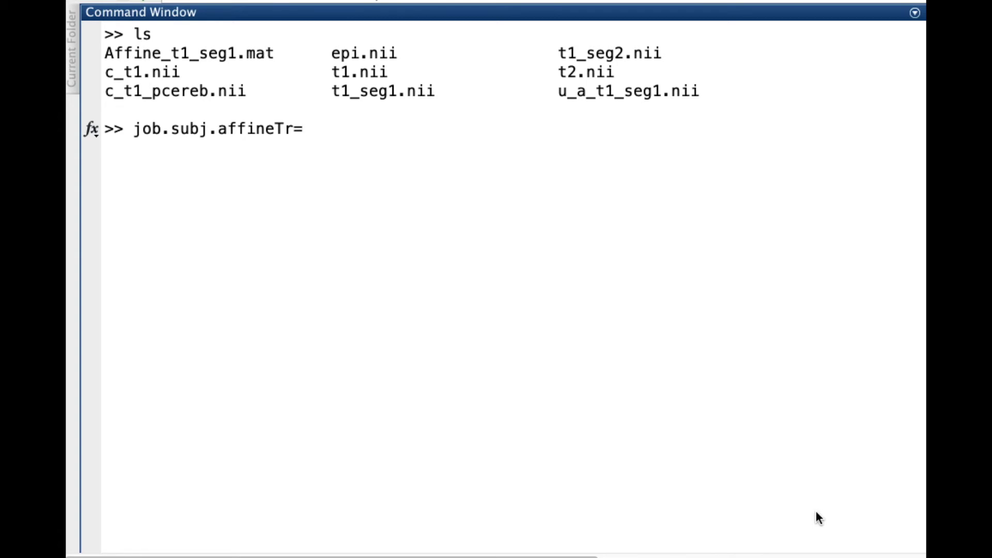
text(={'')
text(Affine_t1)
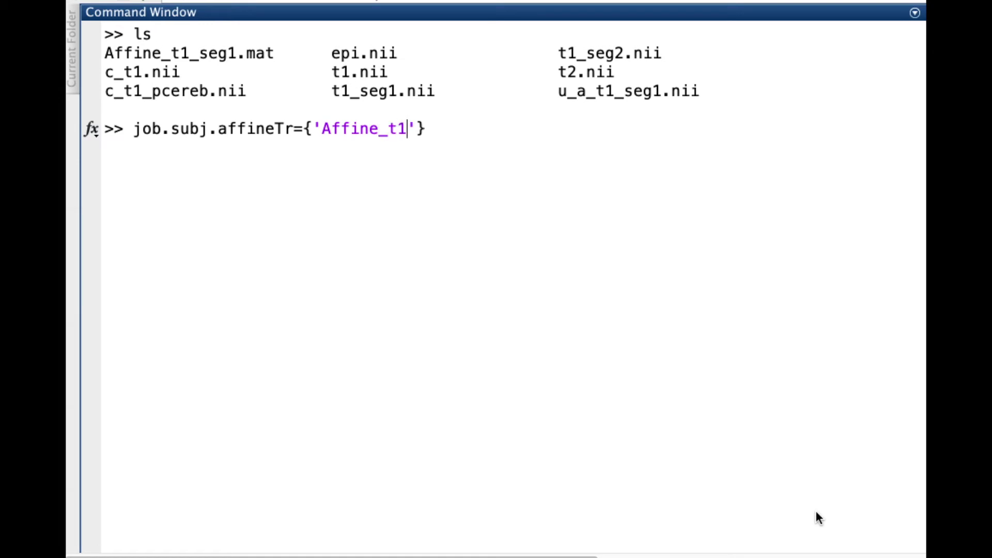
text(_seg1.mat)
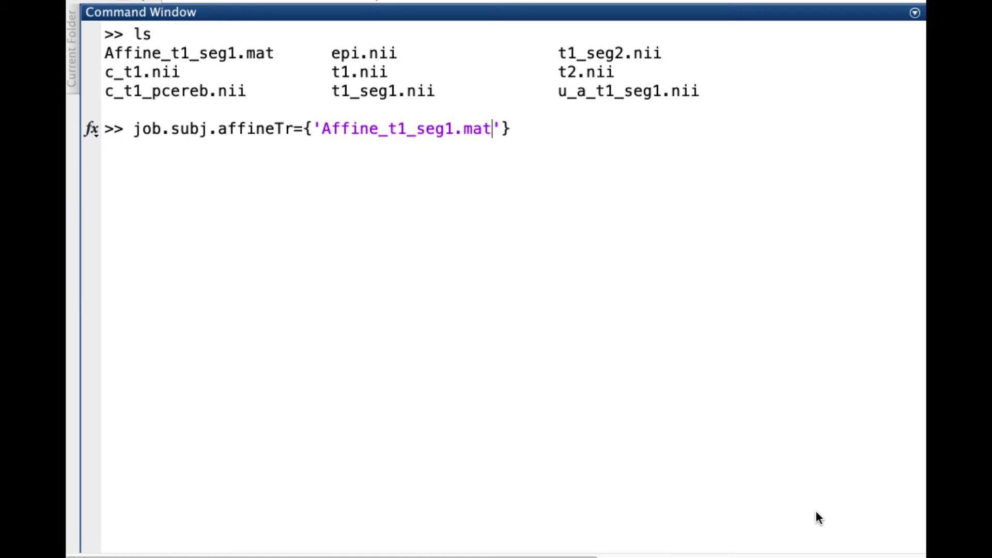
key(Return)
key(Up)
key(Left)
key(Left)
key(Left)
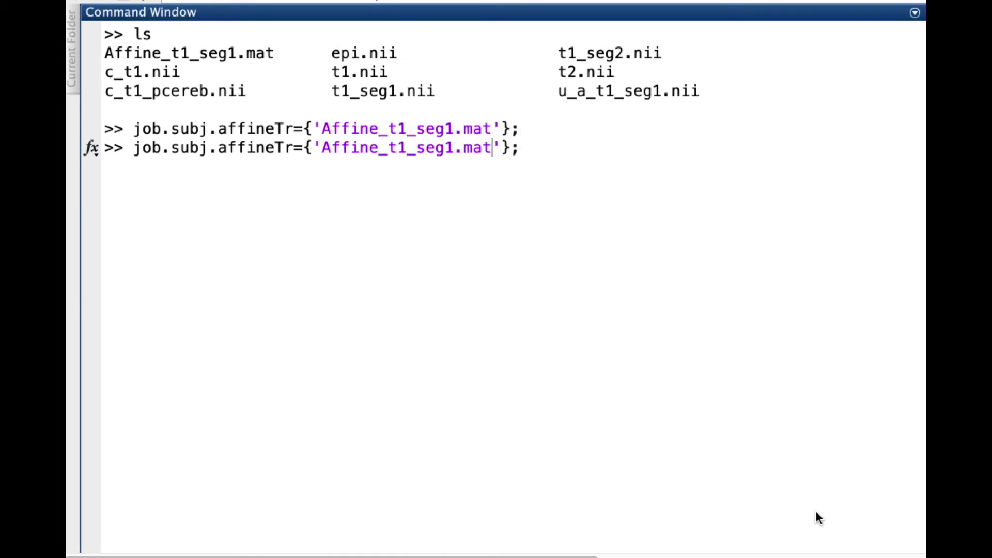
key(BackSpace)
key(BackSpace)
key(BackSpace)
key(BackSpace)
key(BackSpace)
key(BackSpace)
key(BackSpace)
key(BackSpace)
key(BackSpace)
key(BackSpace)
key(BackSpace)
key(BackSpace)
key(BackSpace)
key(BackSpace)
key(BackSpace)
key(BackSpace)
key(BackSpace)
key(BackSpace)
key(Left)
key(Left)
key(Left)
key(BackSpace)
key(BackSpace)
key(BackSpace)
key(BackSpace)
key(BackSpace)
key(BackSpace)
key(BackSpace)
key(BackSpace)
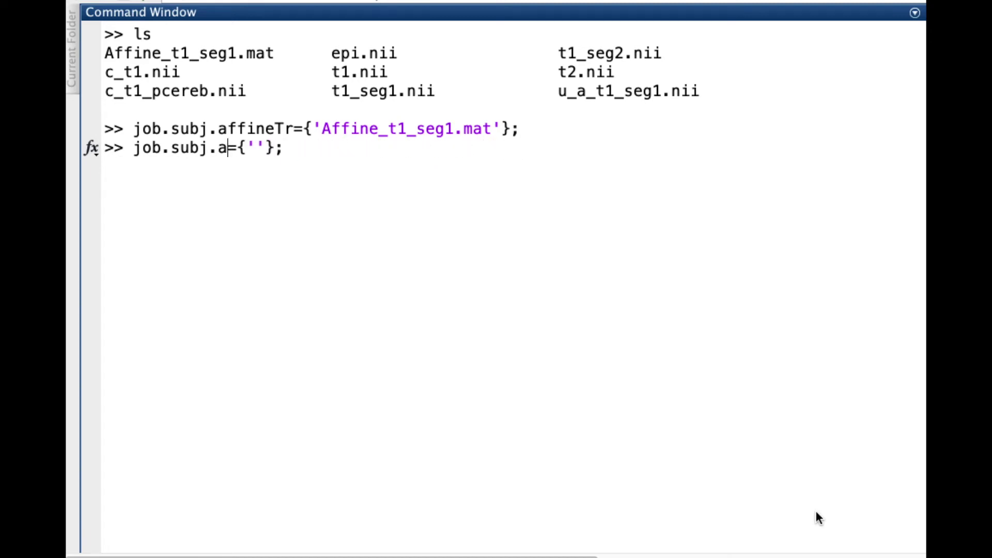
text(flowfield={')
text(u_a_t1_seg1.ni)
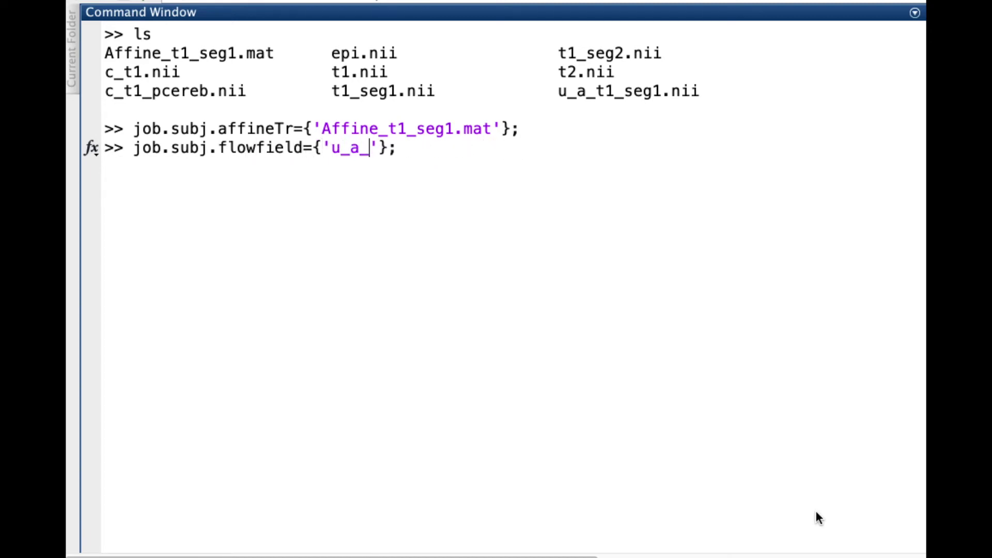
text(i)
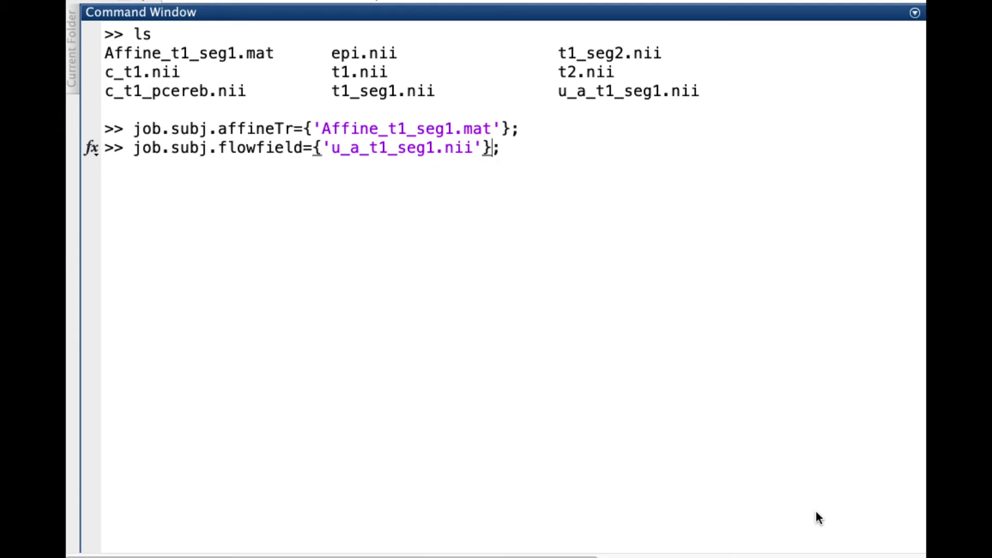
key(Return)
- Set job.subj.resample to epi.nii and job.subj.mask to c_t1_pcereb.nii
text(job.resample)
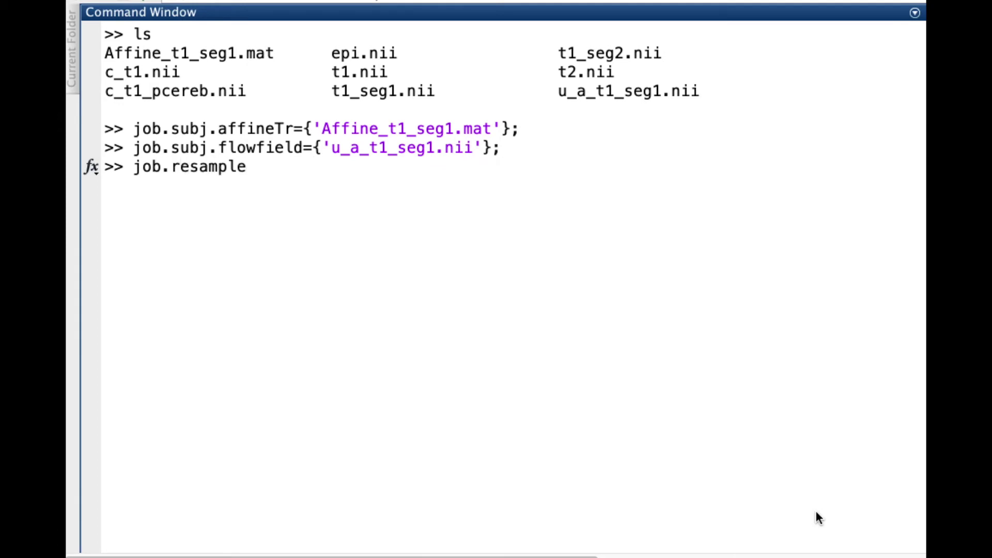
key(Left)
text(subj.resample)
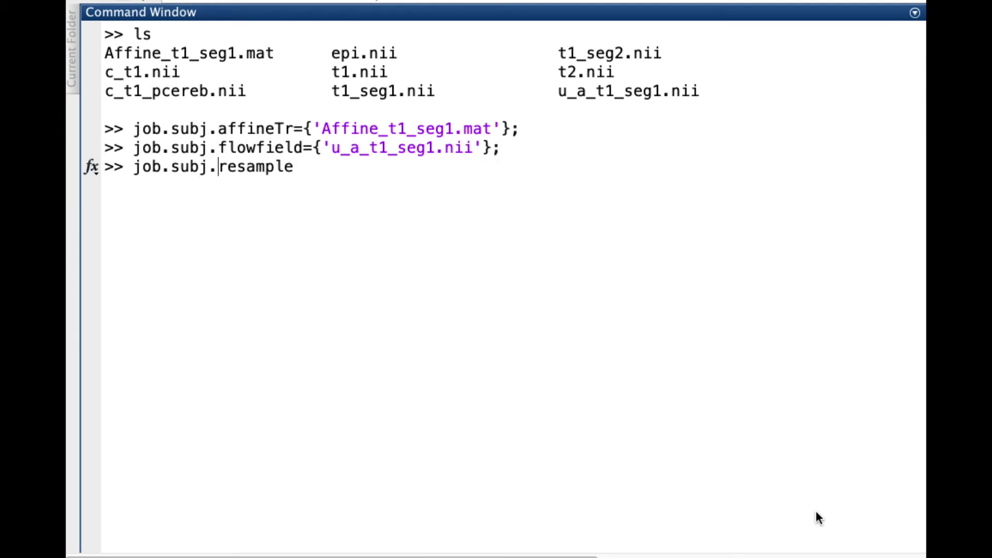
text(={})
key(Left)
text('','','','','')
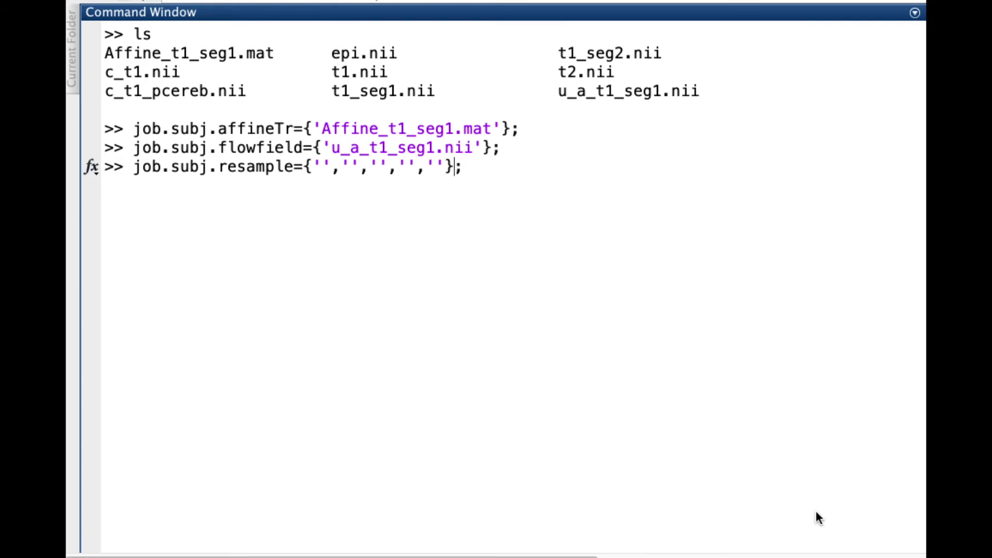
key(Left)
key(BackSpace)
key(BackSpace)
key(BackSpace)
key(BackSpace)
key(BackSpace)
key(BackSpace)
key(BackSpace)
key(BackSpace)
key(BackSpace)
key(BackSpace)
key(BackSpace)
key(BackSpace)
key(Left)
text(ep)
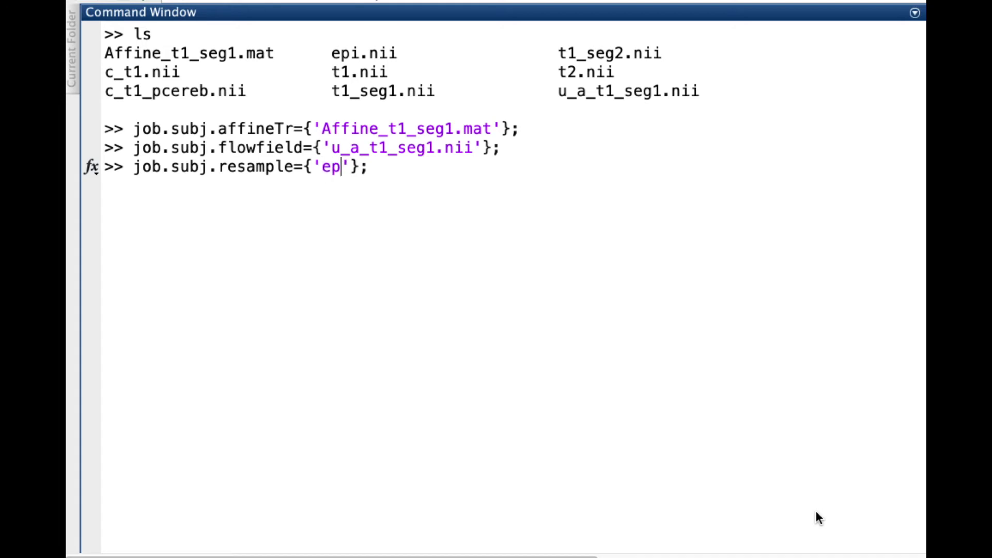
text(i.nii)
key(Return)
text(job.)
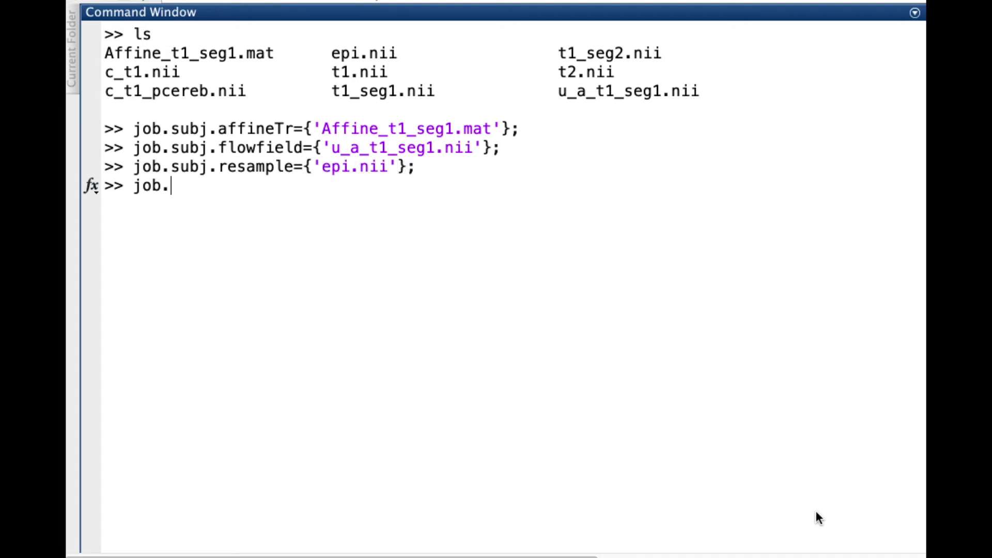
text(subj.mask={})
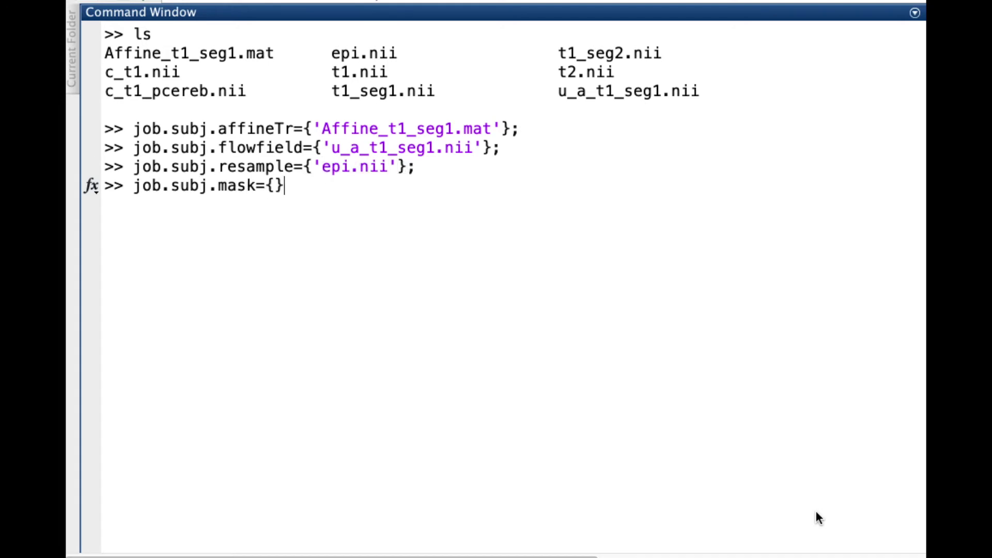
text('')
text(c_t1_pcereb.n)
text(ii)
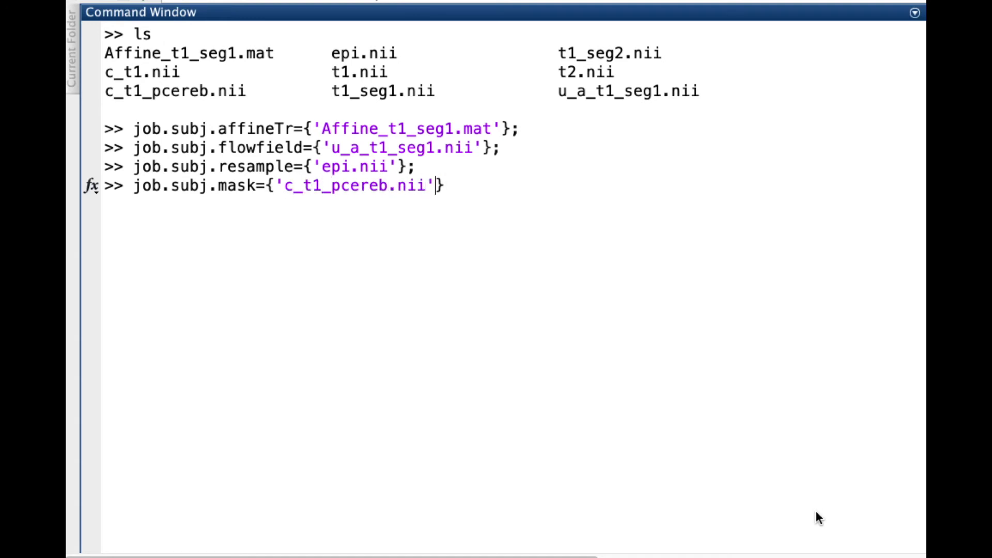
key(End)
text(;)
key(Return)
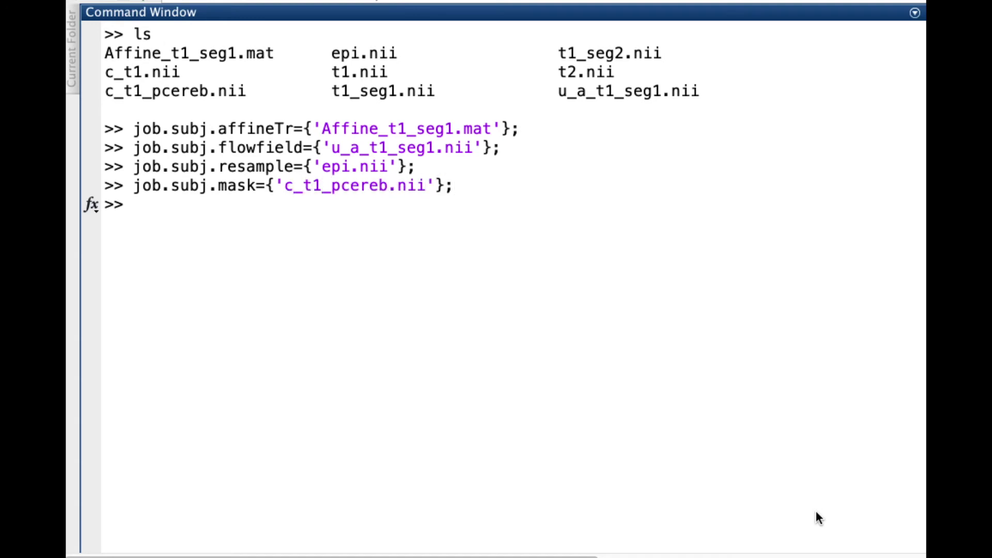
- Run suit_reslice_dartel(job) on epi.nii and list the folder to confirm wdepi.nii
text(suit_reslice_dartel)
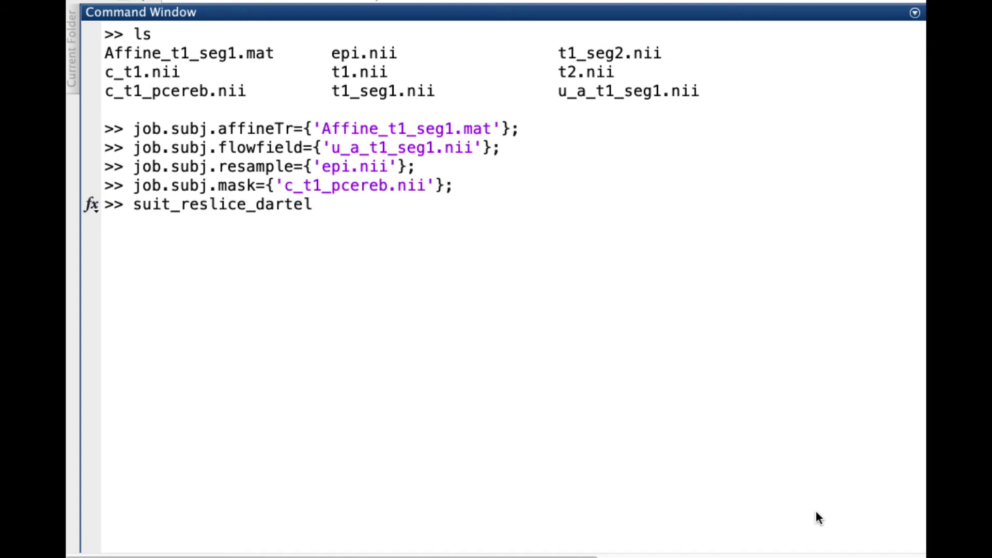
text((job))
key(Return)
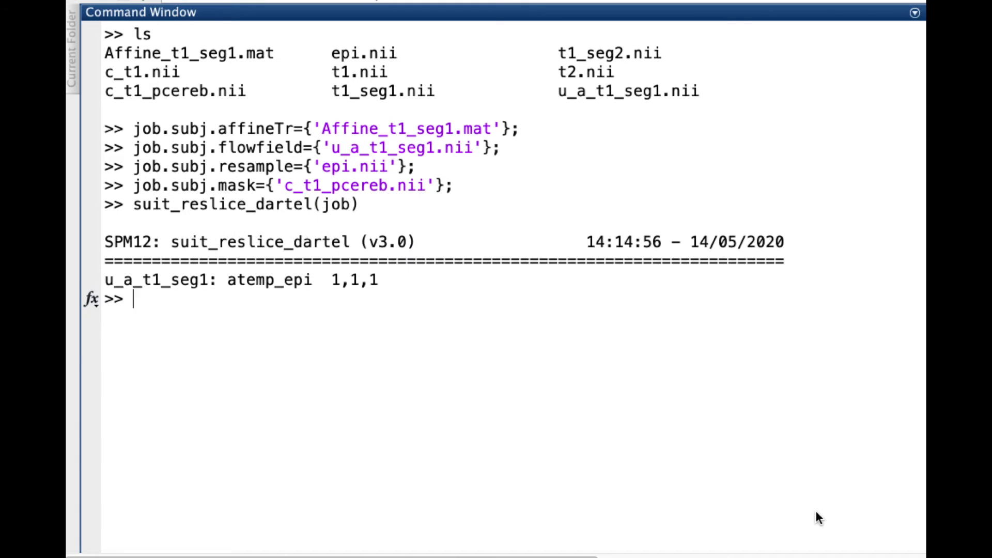
text(ls)
key(Return)
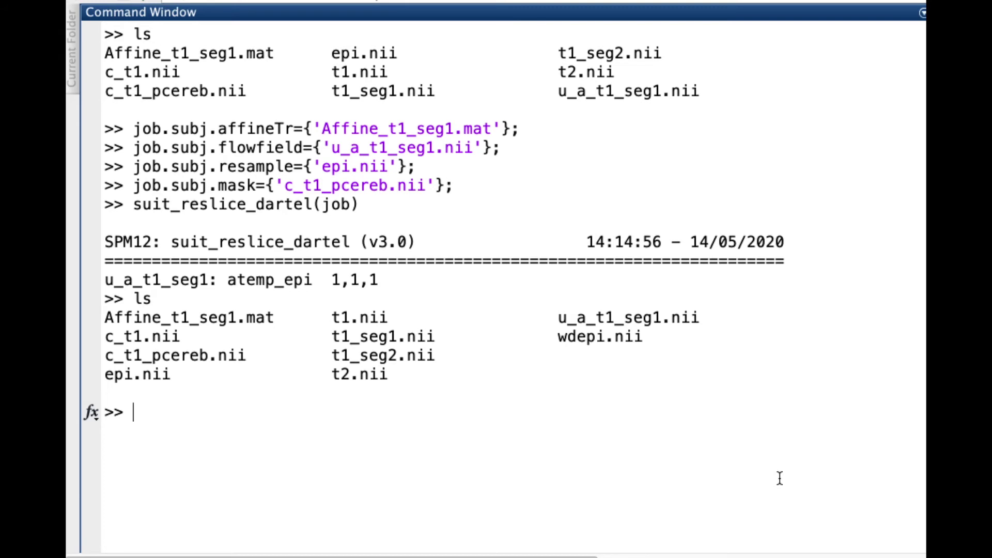
key(Up)
key(Up)
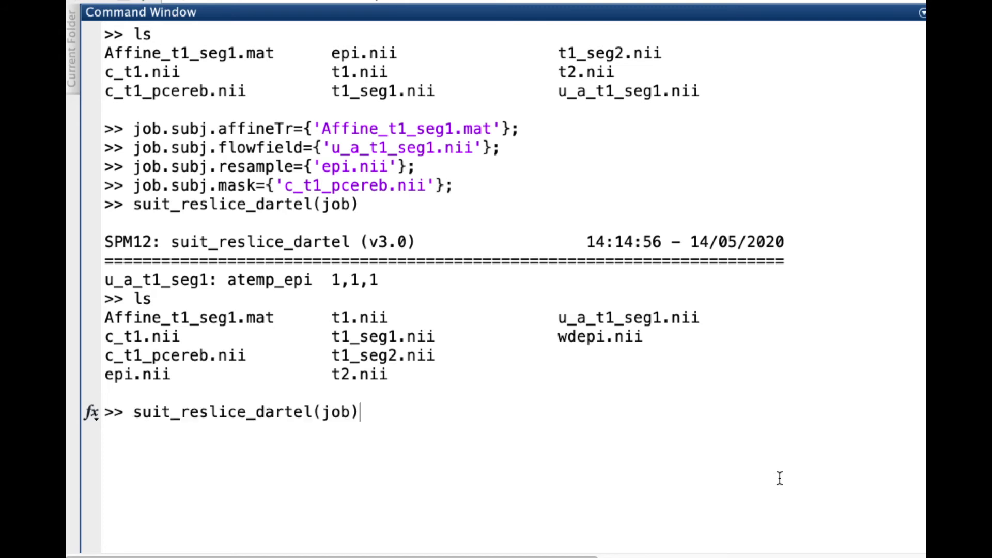
- Change the resample image to t1_seg1.nii and set job.jactransf to 1
key(Up)
key(Up)
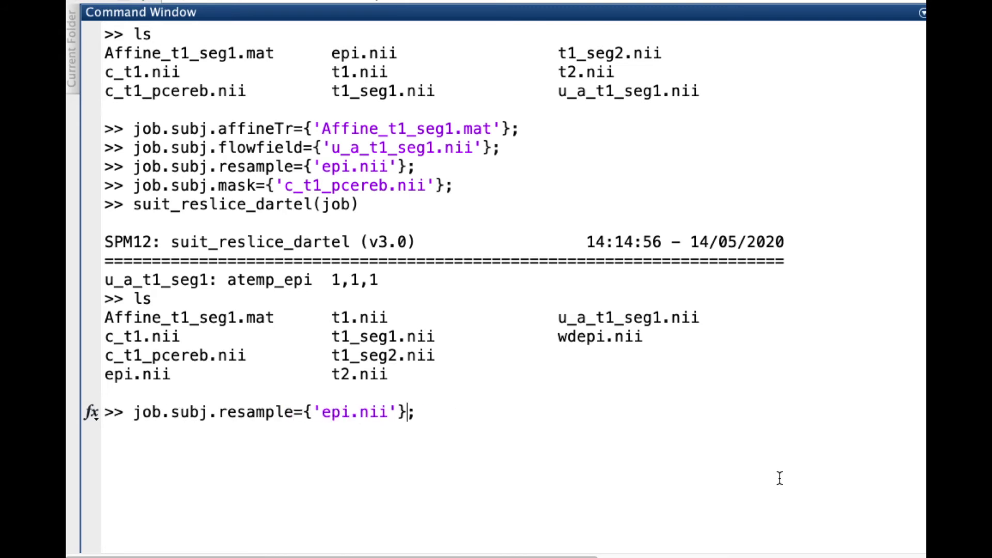
key(BackSpace)
key(BackSpace)
key(BackSpace)
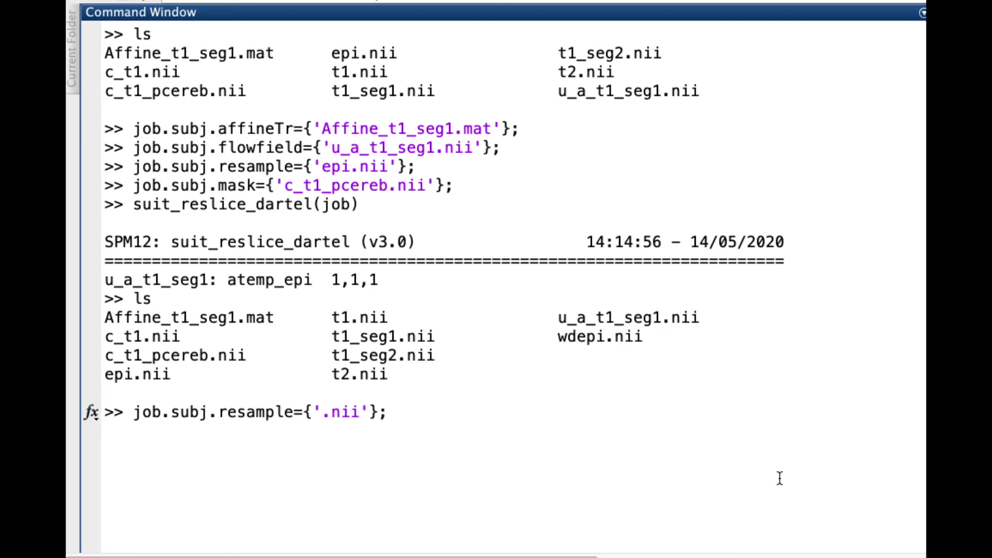
text(t1)
text(_seg)
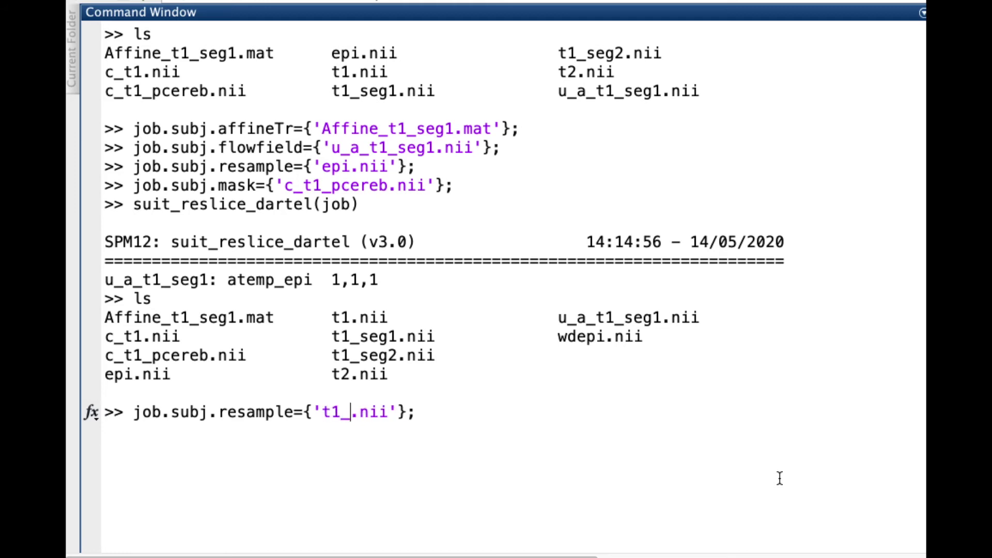
text(1)
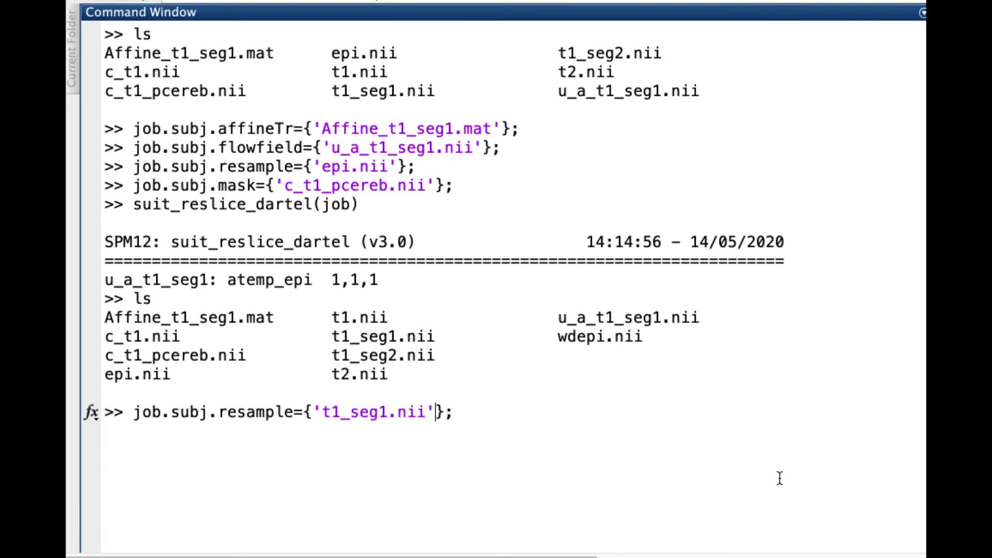
key(Right)
key(Right)
key(Return)
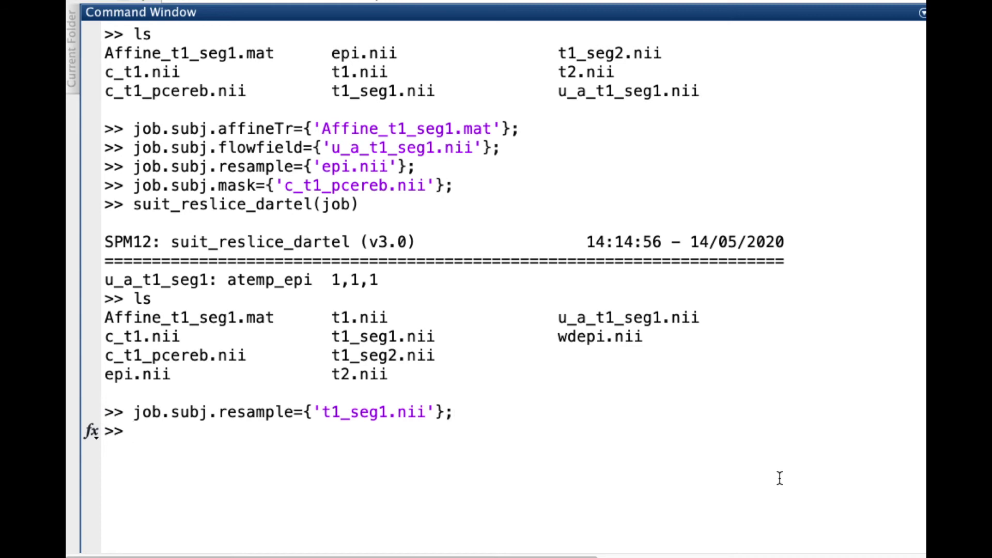
text(job.jactra)
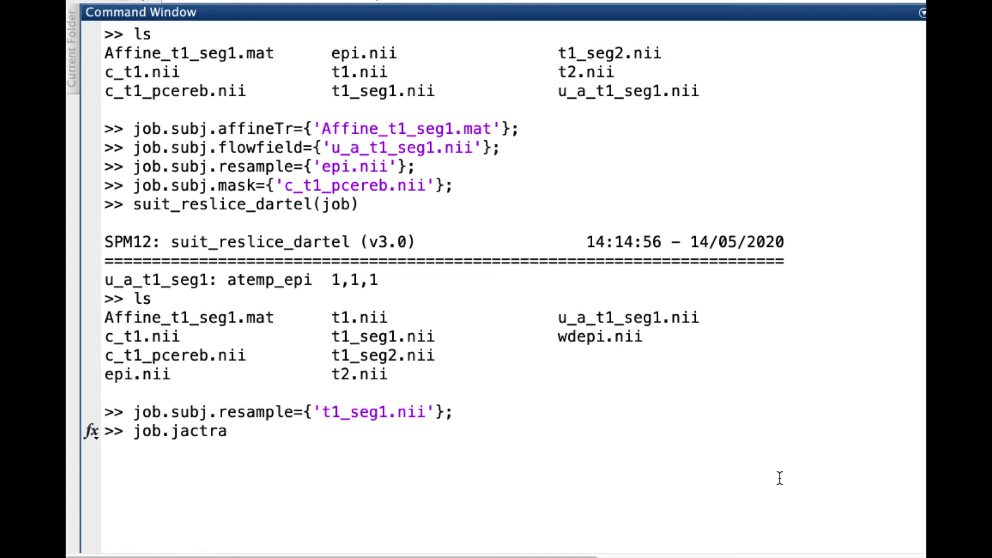
text(nsf=1;)
key(Return)
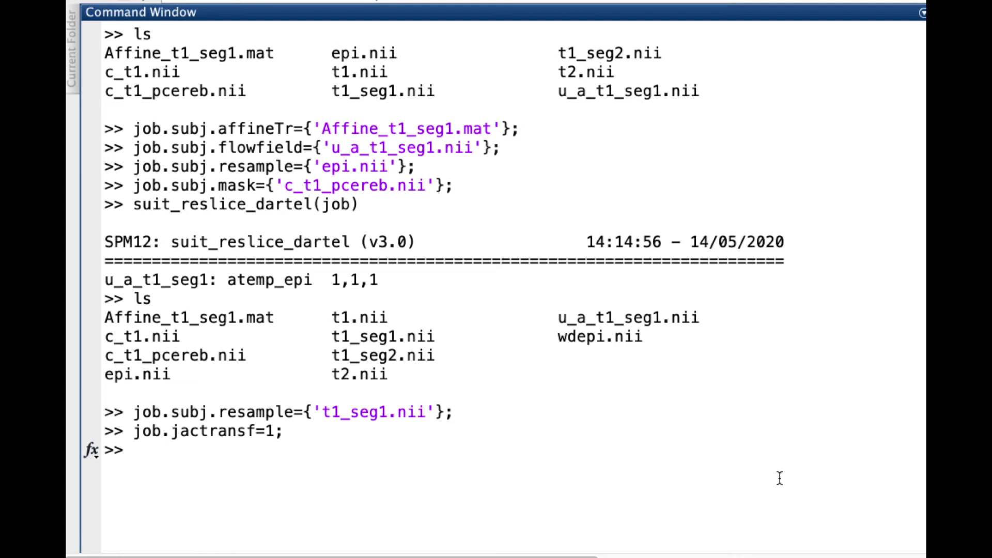
- Rerun suit_reslice_dartel, clear the window and list files to confirm wdt1_seg1.nii
key(Up)
key(Up)
key(Up)
key(Up)
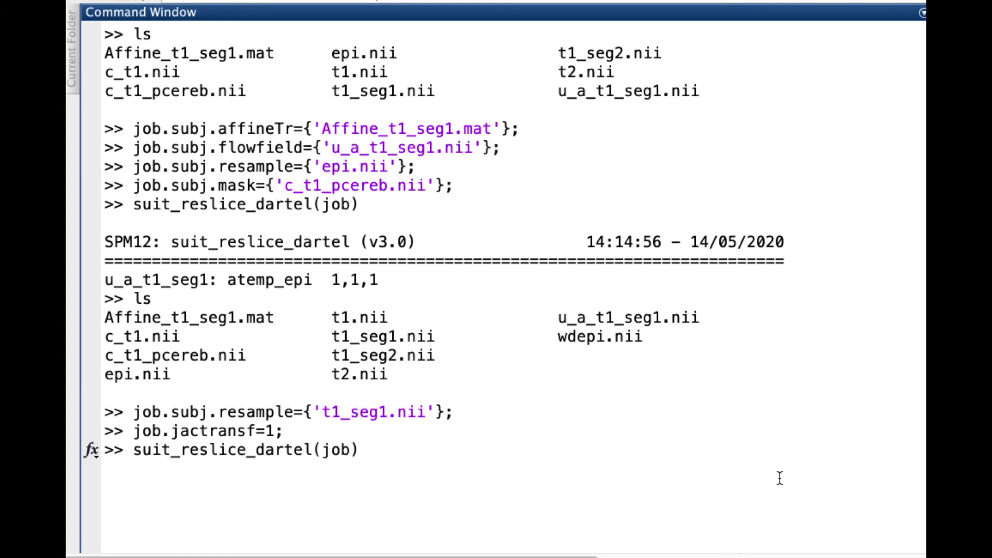
key(Return)
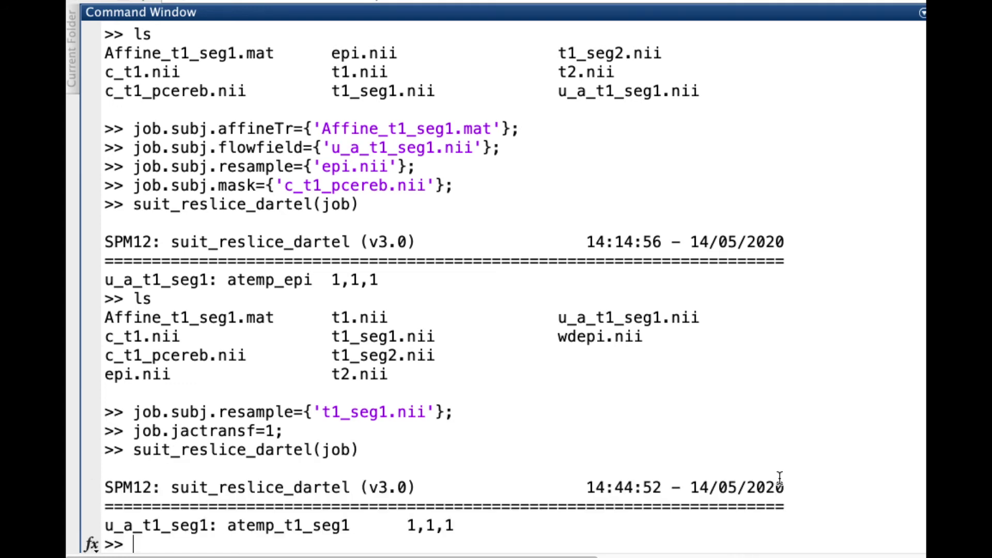
text(clc)
key(Return)
text(ls)
key(Return)
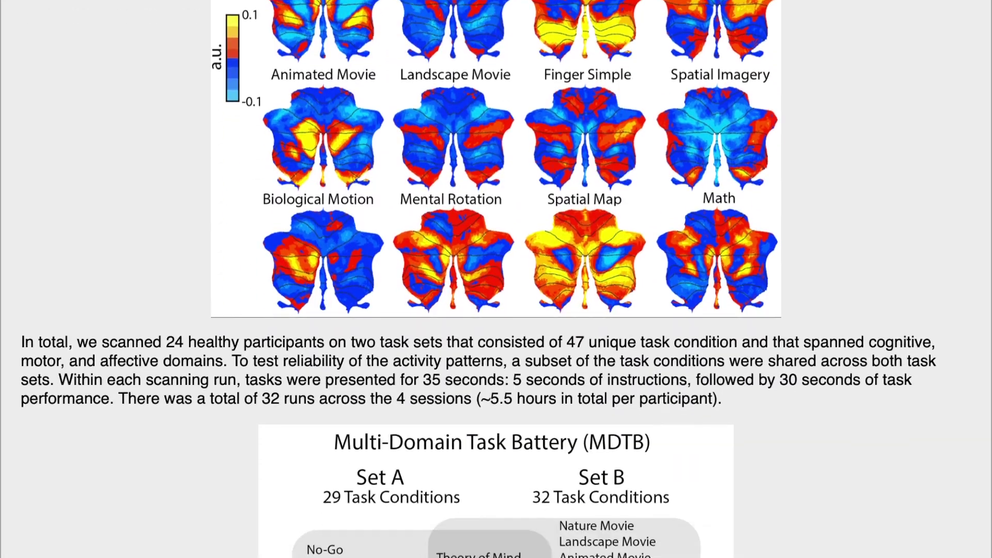
- Scroll the cerebellar atlas page down to the MDTB ten-region parcellation flatmap
scroll(496, 279, down, 15)
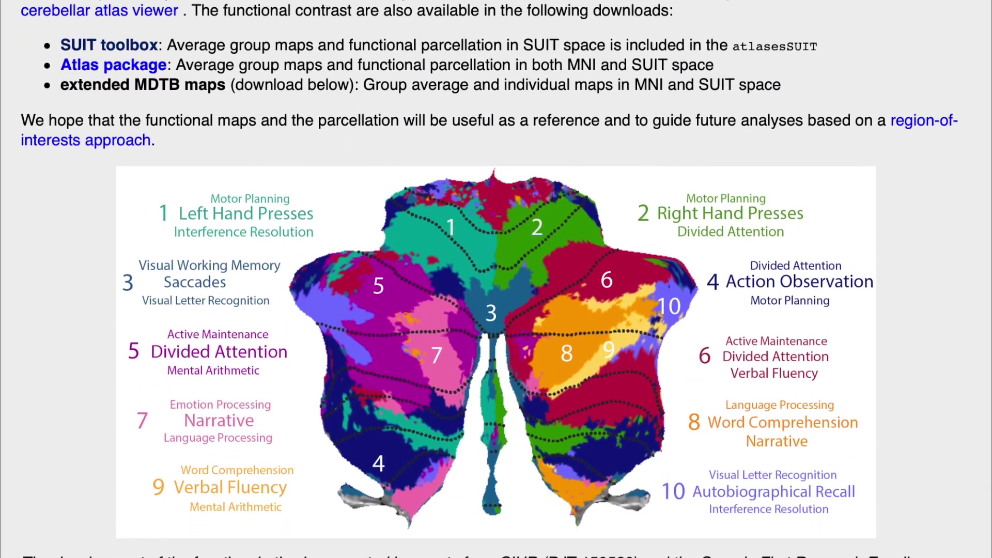
scroll(496, 279, down, 3)
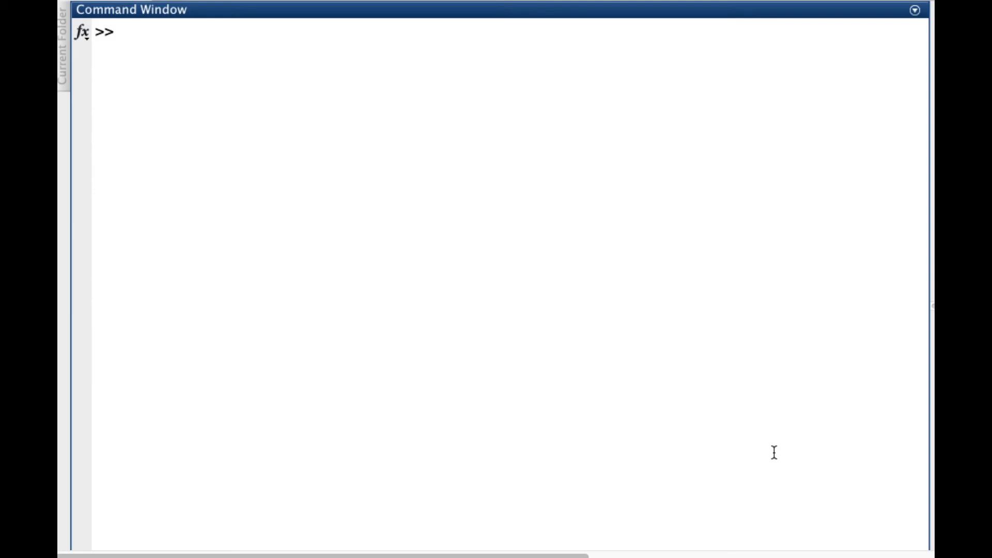
- Set job.Affine to Affine_t1_seg1.mat and job.flowfield to u_a_t1_seg1.nii
text(suit_reslice_dar)
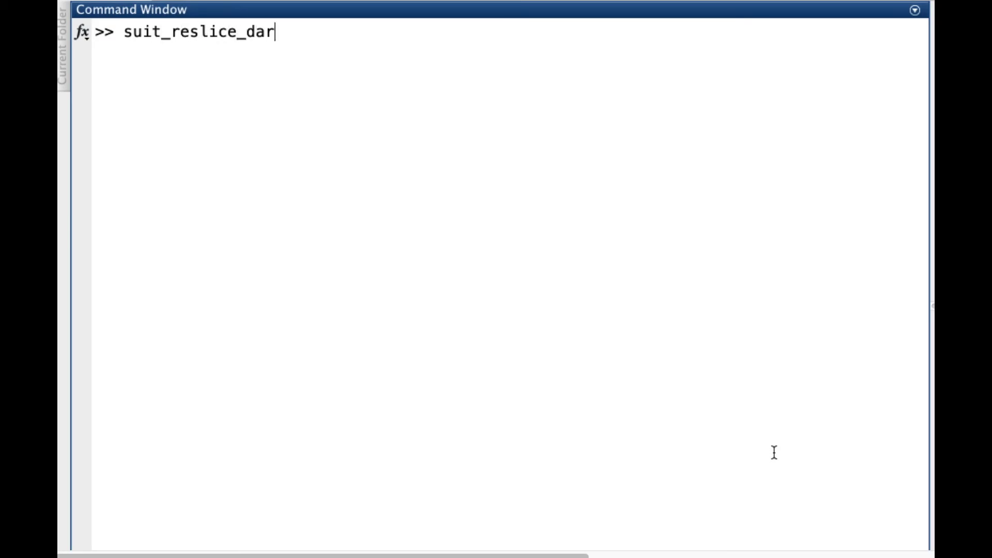
text(tel_inv)
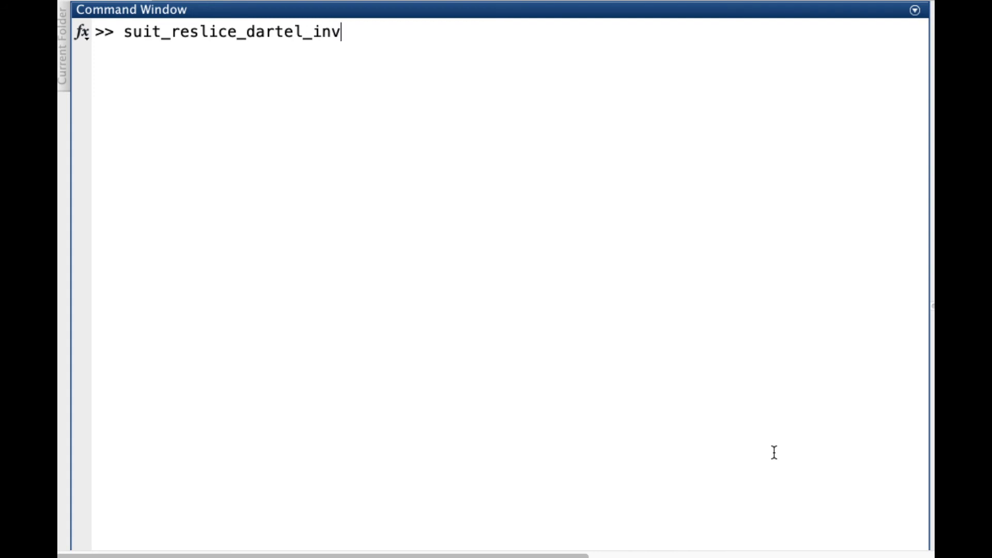
text(job.Affine=)
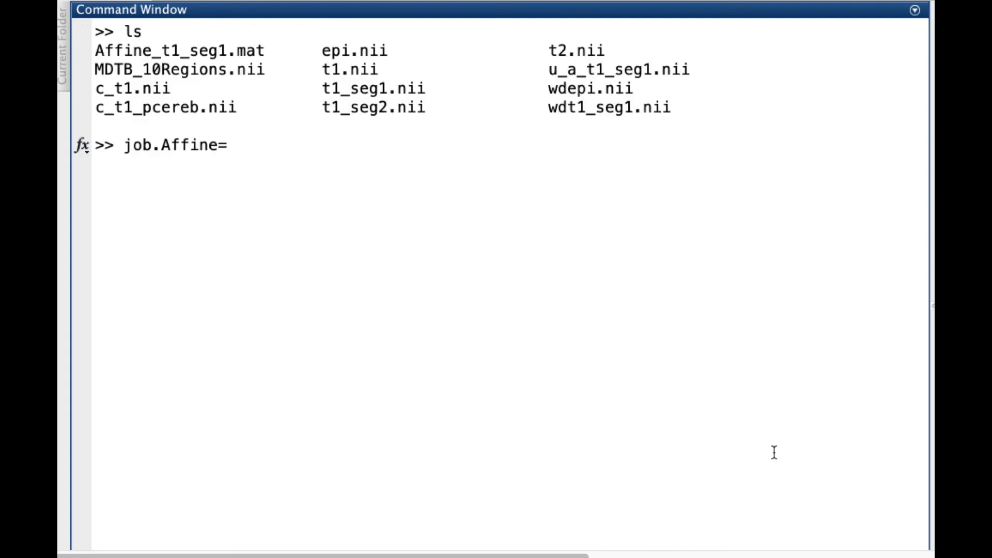
text({'Affine_t1_seg1.mat'};)
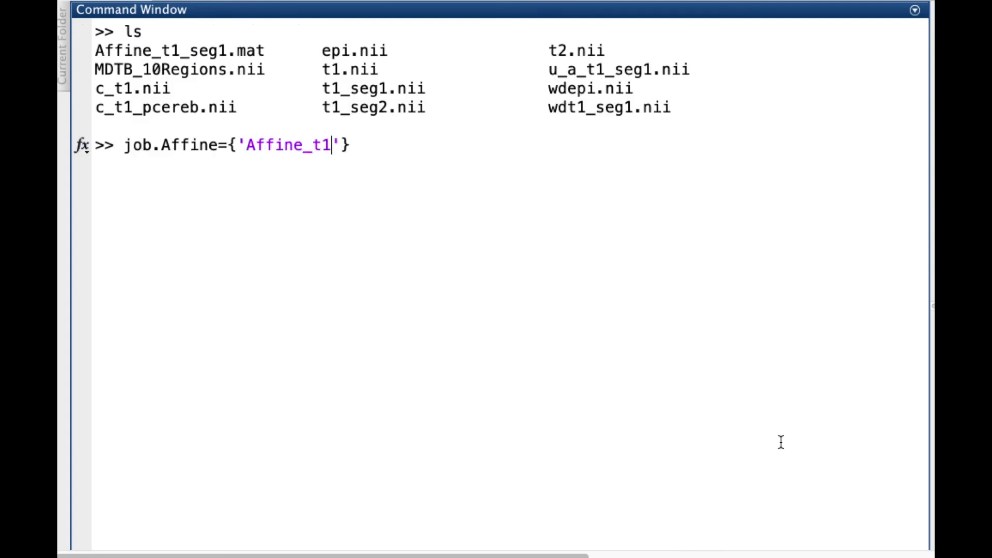
key(Return)
key(Up)
key(Left)
key(Left)
key(Left)
key(BackSpace)
key(BackSpace)
key(BackSpace)
key(BackSpace)
key(BackSpace)
key(BackSpace)
key(BackSpace)
key(BackSpace)
key(BackSpace)
key(BackSpace)
key(BackSpace)
key(BackSpace)
key(BackSpace)
key(BackSpace)
key(BackSpace)
key(BackSpace)
key(BackSpace)
key(BackSpace)
key(Left)
key(Left)
key(Left)
key(BackSpace)
key(BackSpace)
key(BackSpace)
key(BackSpace)
key(BackSpace)
key(BackSpace)
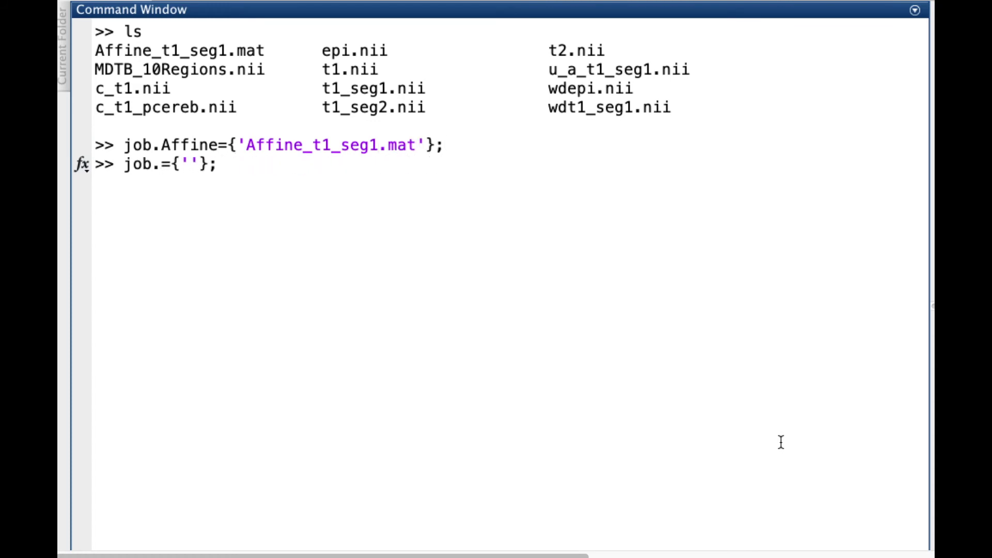
text(flowfield)
key(Right)
key(Right)
key(Right)
text(u_a_t1_seg)
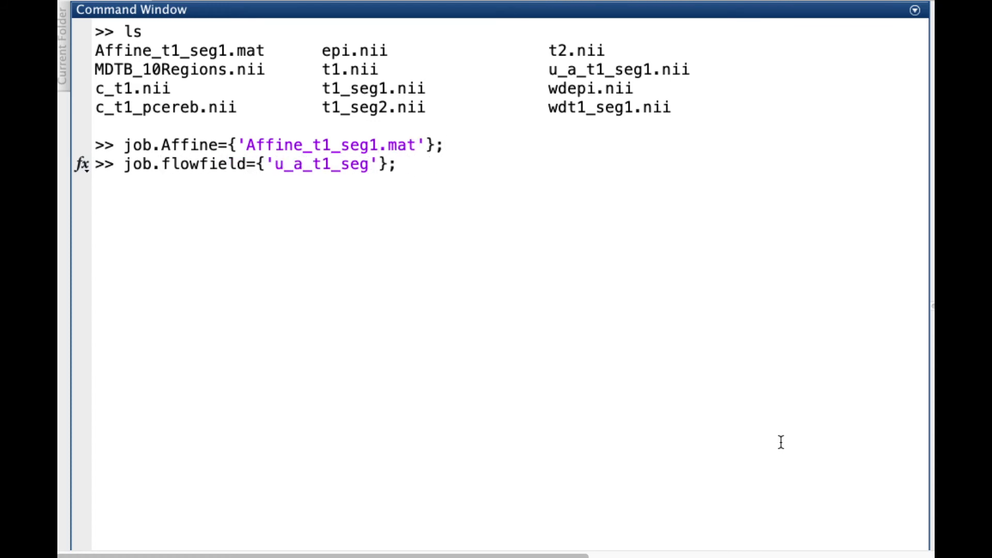
text(1.nii)
key(Right)
key(Right)
key(Right)
key(Return)
- Set job.resample to the MDTB_10Regions atlas file
key(Up)
key(Left)
key(Left)
key(Left)
key(Left)
key(Left)
key(Left)
key(Left)
key(BackSpace)
key(BackSpace)
key(BackSpace)
key(BackSpace)
key(BackSpace)
key(BackSpace)
key(BackSpace)
key(BackSpace)
key(BackSpace)
key(BackSpace)
key(BackSpace)
key(Left)
key(Left)
key(Left)
key(BackSpace)
key(BackSpace)
key(BackSpace)
key(BackSpace)
key(BackSpace)
key(BackSpace)
key(BackSpace)
key(BackSpace)
key(BackSpace)
text(resample)
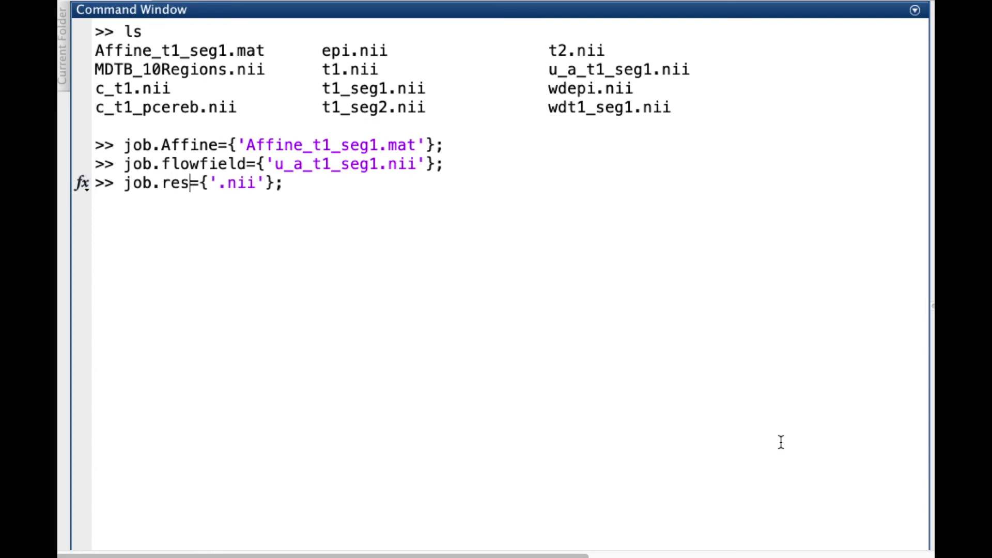
key(Right)
key(Right)
key(Right)
text(MDTB_10Regions)
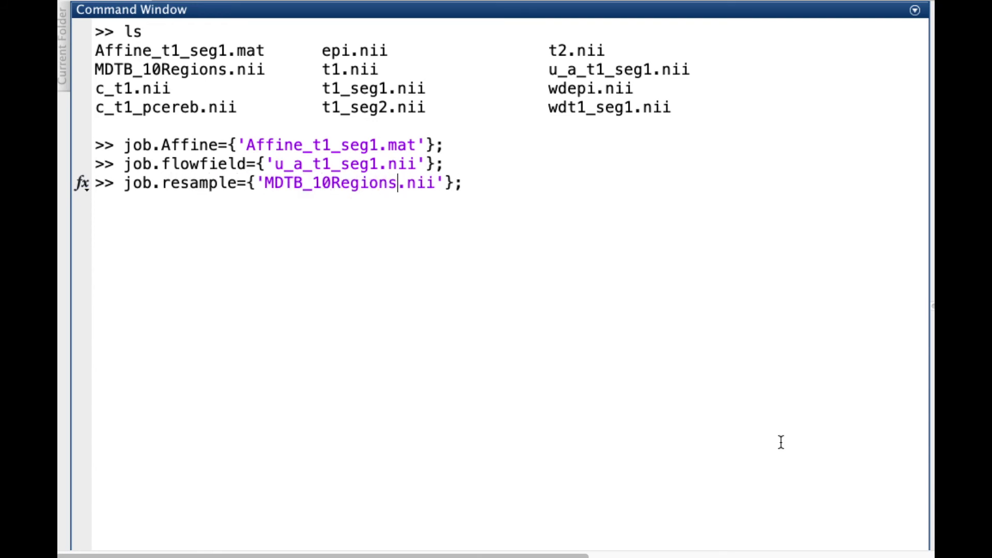
key(Return)
- Set job.ref to t1.nii and run suit_reslice_dartel_inv on the job
text(job.ref={'t1)
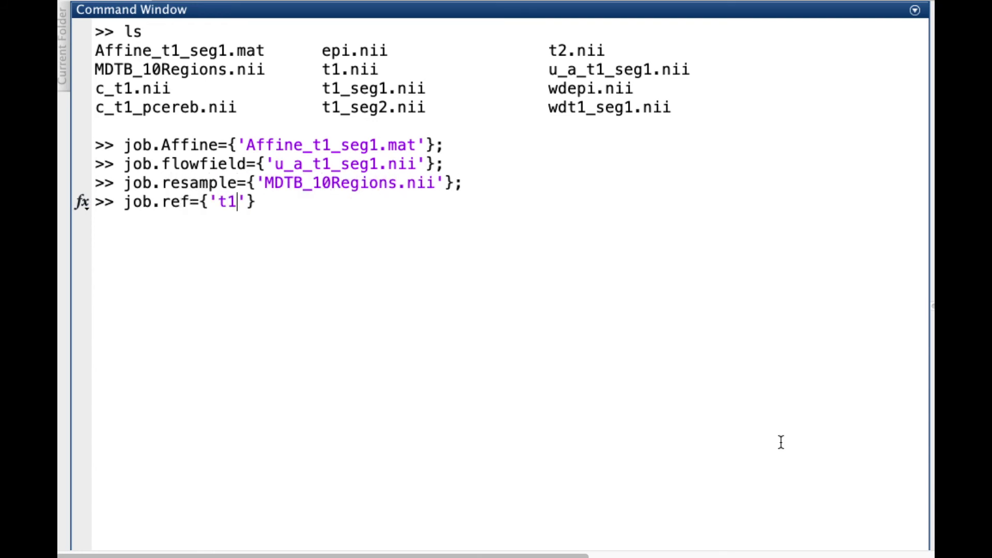
text(.nii)
key(Right)
key(Right)
text(;)
key(Return)
text(suit_reslice_dartel_inv()
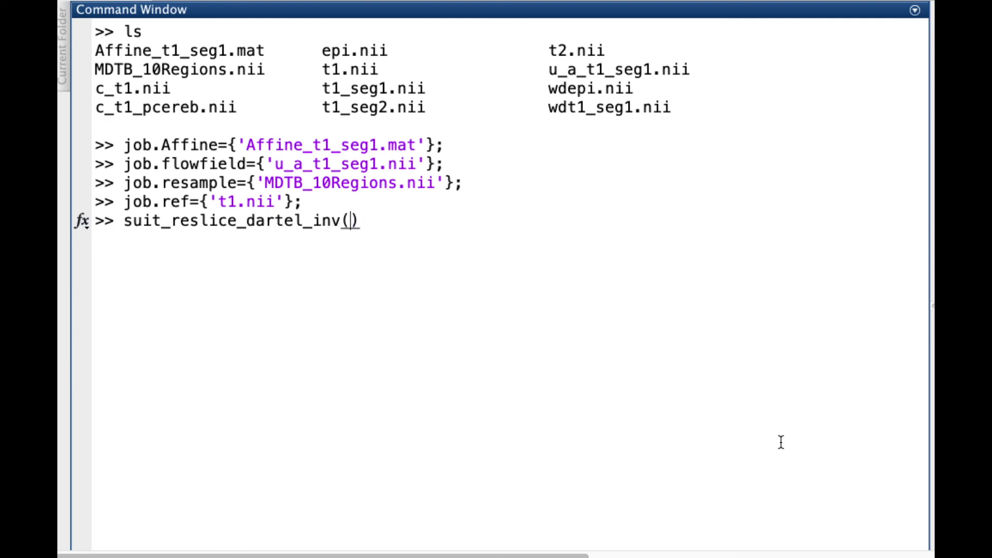
key(Return)
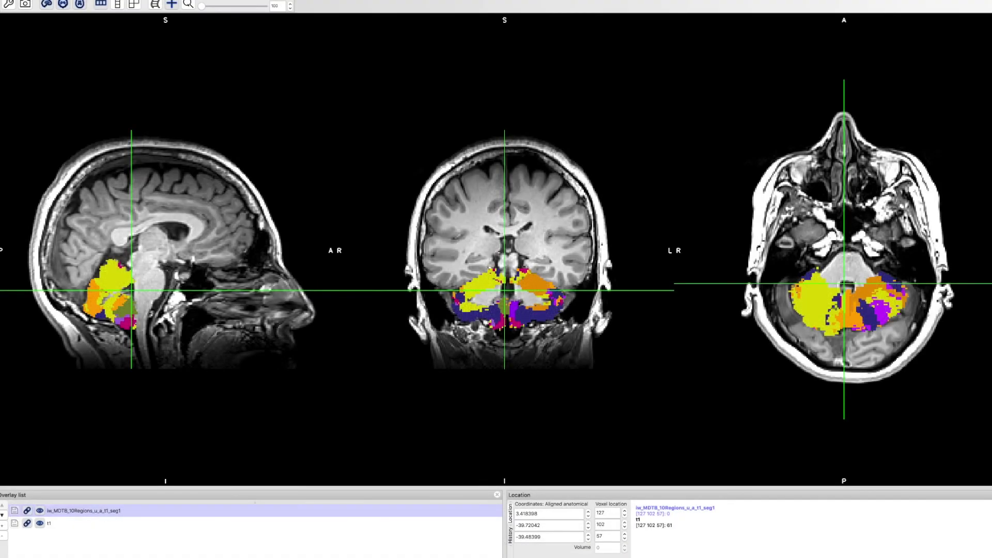
- Move the FSLeyes view point down onto the cerebellum to inspect the MDTB overlay on t1
click(127, 275)
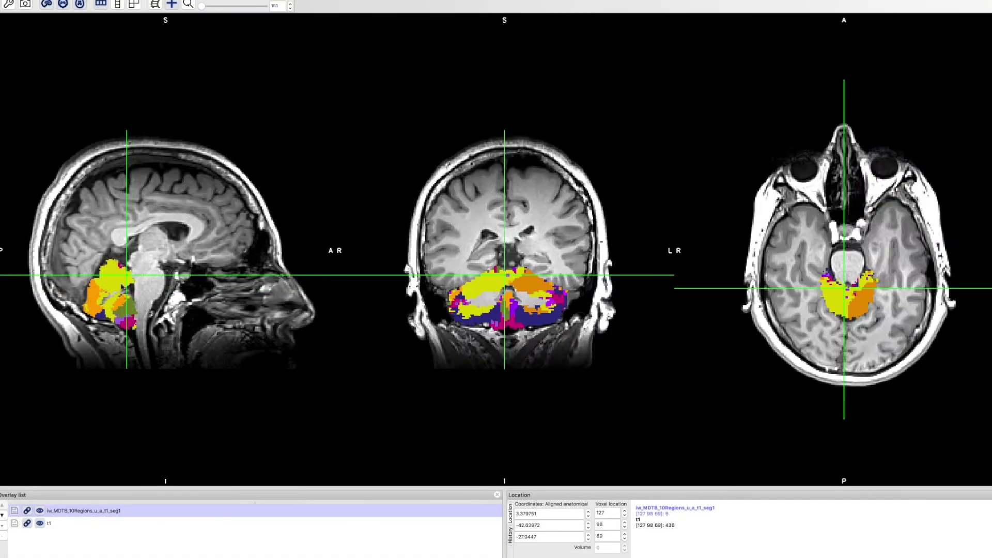
drag(127, 274, 104, 305)
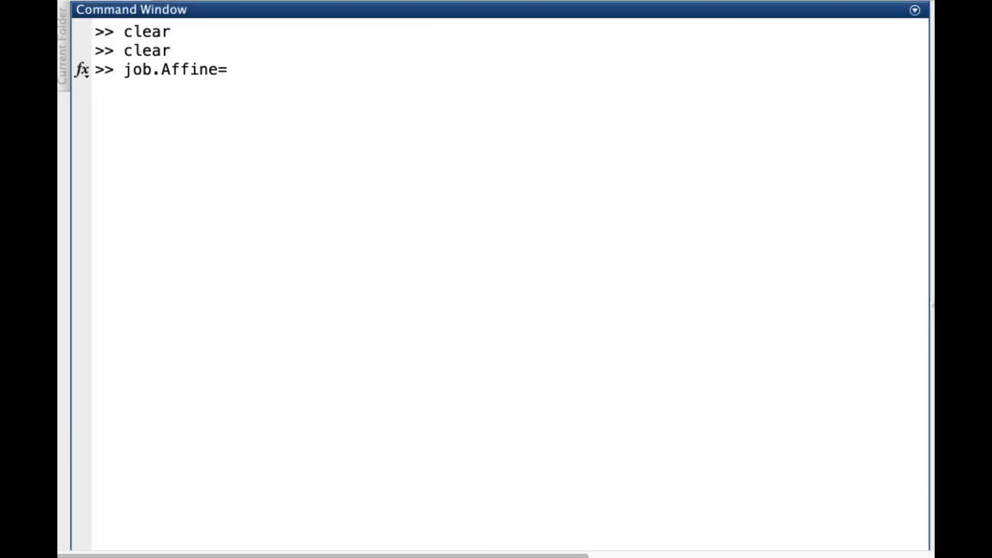
- Assign job.Affine as Affine_t1_seg1.mat and the flowfield as u_a_t1_seg1.nii again
text(ffine={'Affine_t1_seg1.mat'};)
key(Return)
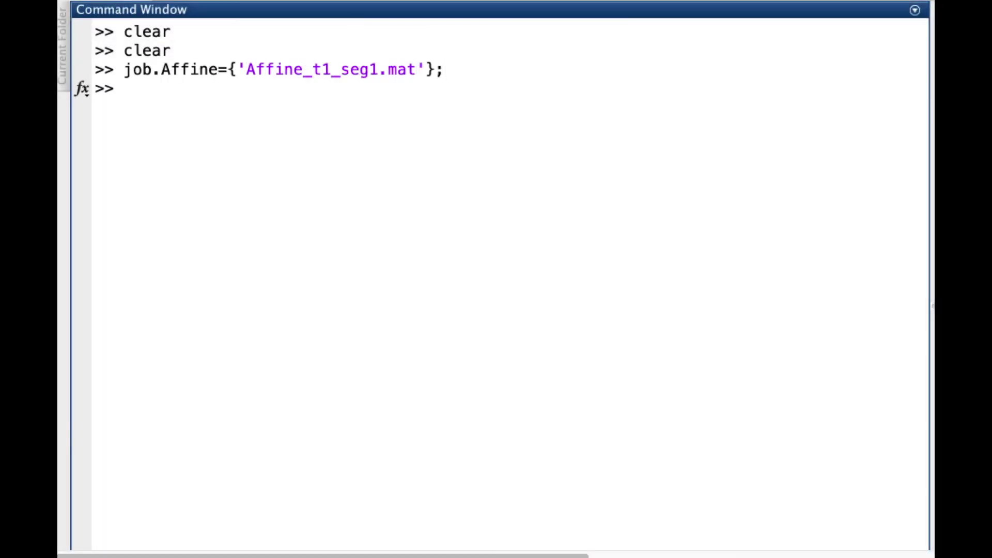
key(Up)
key(Left)
key(Left)
key(Left)
key(BackSpace)
key(BackSpace)
key(BackSpace)
key(Left)
key(Left)
key(Left)
key(Left)
key(Left)
key(Left)
key(BackSpace)
key(BackSpace)
key(BackSpace)
key(BackSpace)
key(BackSpace)
key(BackSpace)
- Edit the recalled flowfield line into the job.ref reference-image assignment
key(Left)
key(Left)
key(Left)
key(BackSpace)
key(BackSpace)
key(BackSpace)
key(BackSpace)
key(BackSpace)
key(BackSpace)
text(flowfield)
key(Right)
key(Right)
key(Right)
text(u_a)
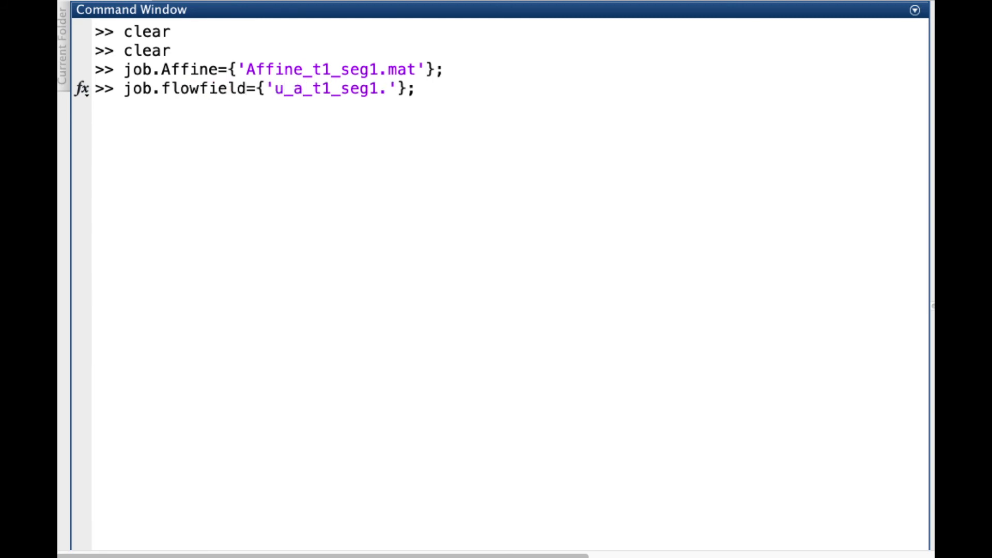
key(Right)
key(Right)
key(Right)
key(Right)
key(Right)
key(Right)
key(Right)
key(Right)
key(Right)
text(nii)
key(Return)
key(Up)
key(Left)
key(Left)
key(Left)
key(Left)
key(BackSpace)
key(BackSpace)
key(BackSpace)
key(BackSpace)
key(BackSpace)
key(Left)
key(Left)
key(BackSpace)
key(BackSpace)
key(BackSpace)
key(BackSpace)
key(Left)
key(Left)
key(Left)
key(BackSpace)
key(BackSpace)
key(BackSpace)
key(BackSpace)
key(BackSpace)
key(BackSpace)
key(BackSpace)
key(BackSpace)
key(BackSpace)
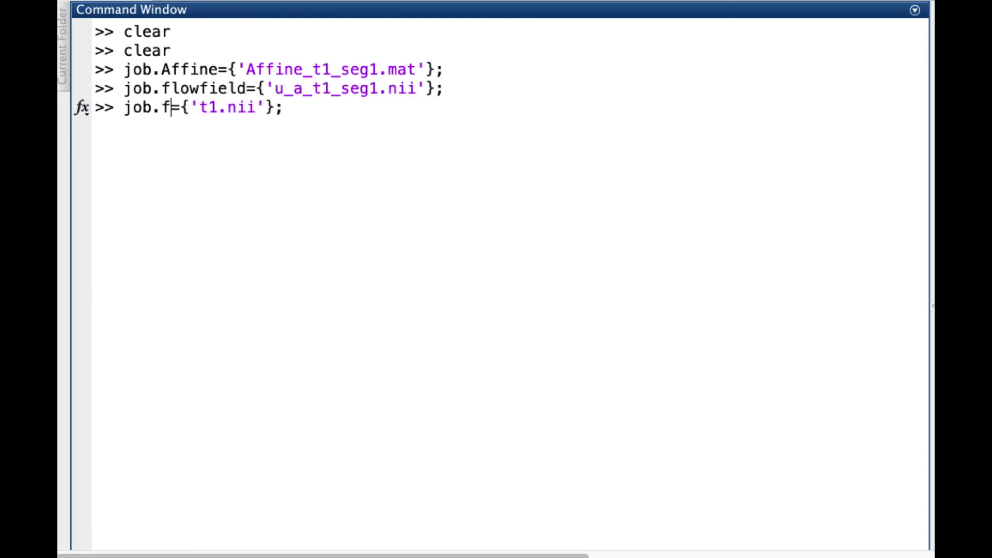
text(ref)
key(Return)
- Run suit_reslice_dartel_inv, list files, and summarise iw_Lobules-SUIT_u_a_t1_seg1.nii region volumes into V via suit_vol
text(suit_reslice_dartel_inv)
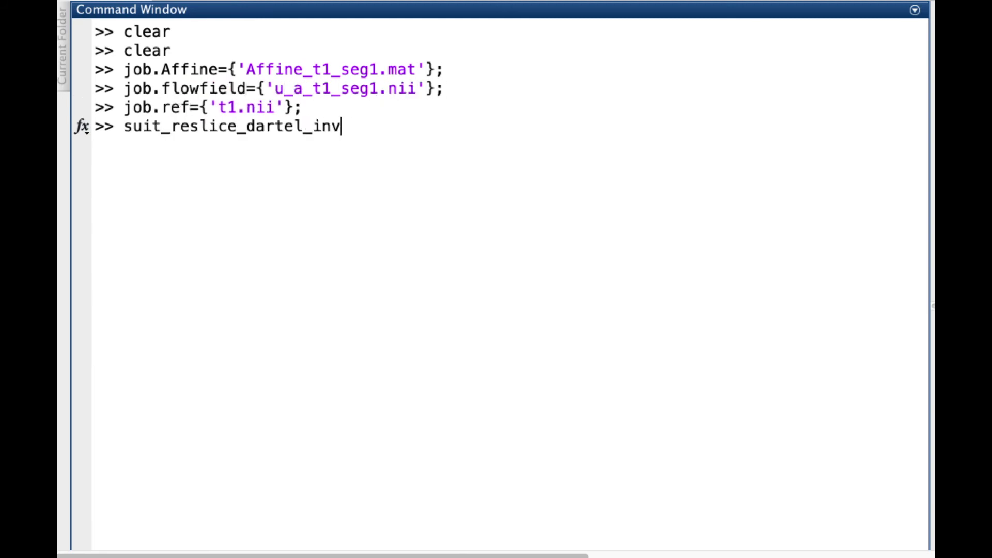
text((job)
key(Return)
text(ls)
key(Return)
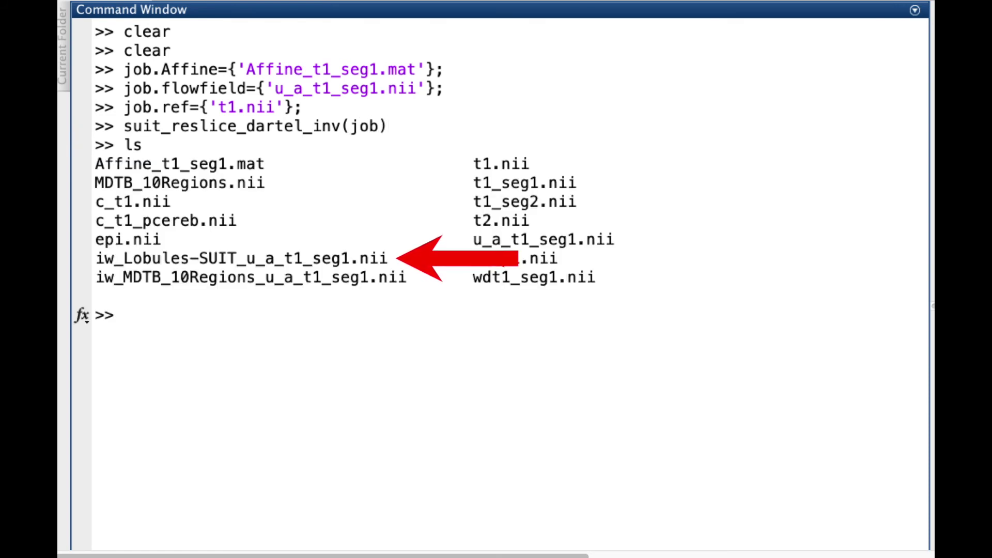
text(V=suit)
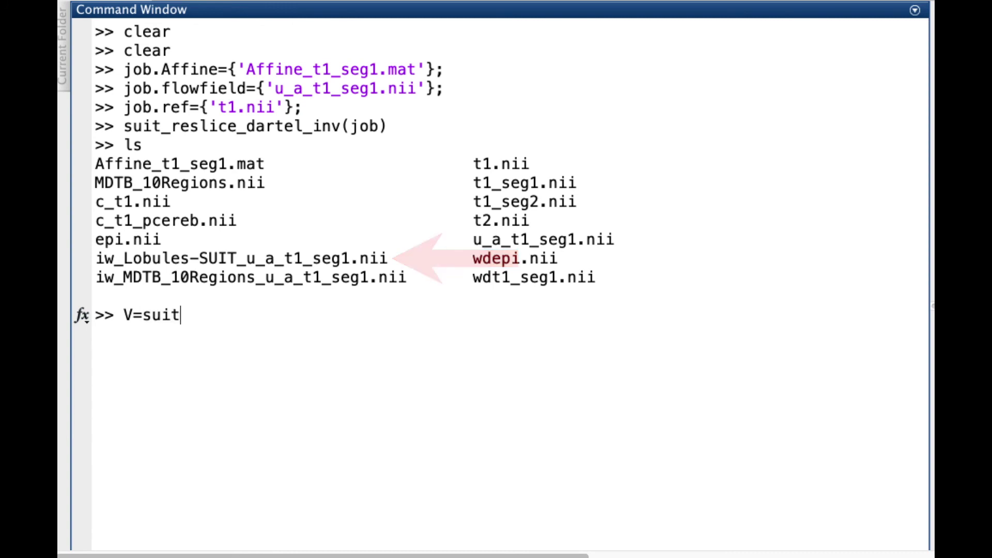
text(_vol())
text('iw_Lobules-SUIT_u_a)
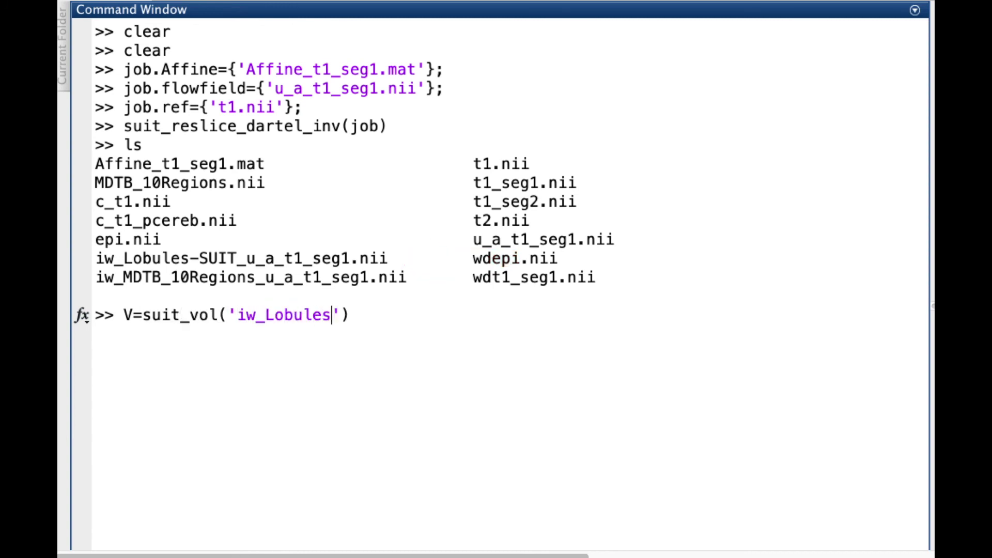
text(_t1_seg1.nii)
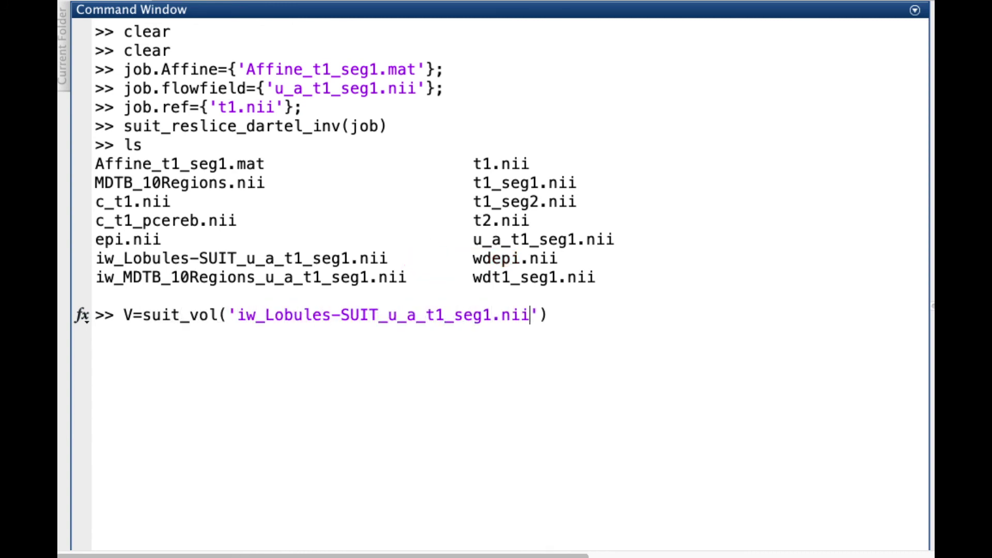
text(','Atlas')
key(Return)
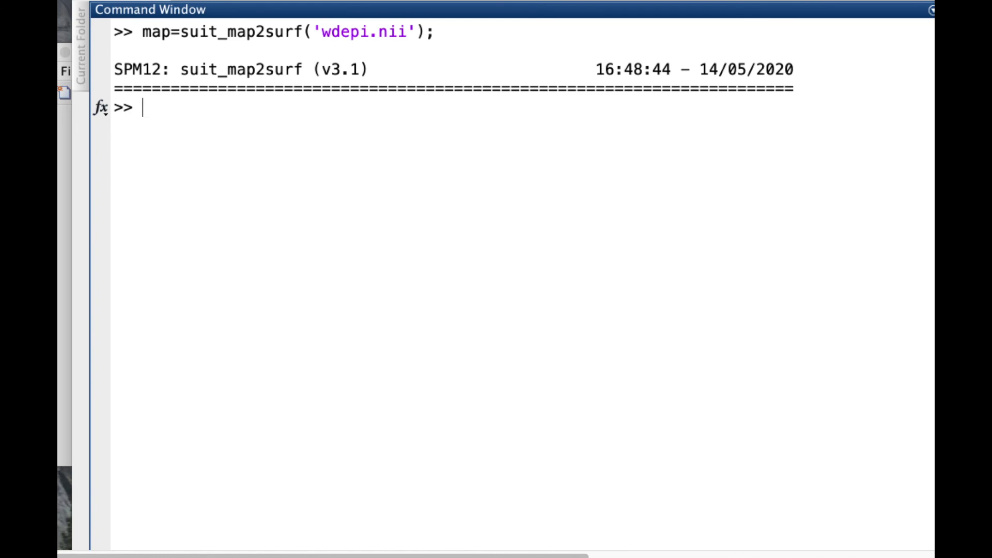
- Plot the mapped wdepi.nii surface data with suit_plotflatmap(map) in default colours
text(atmap)
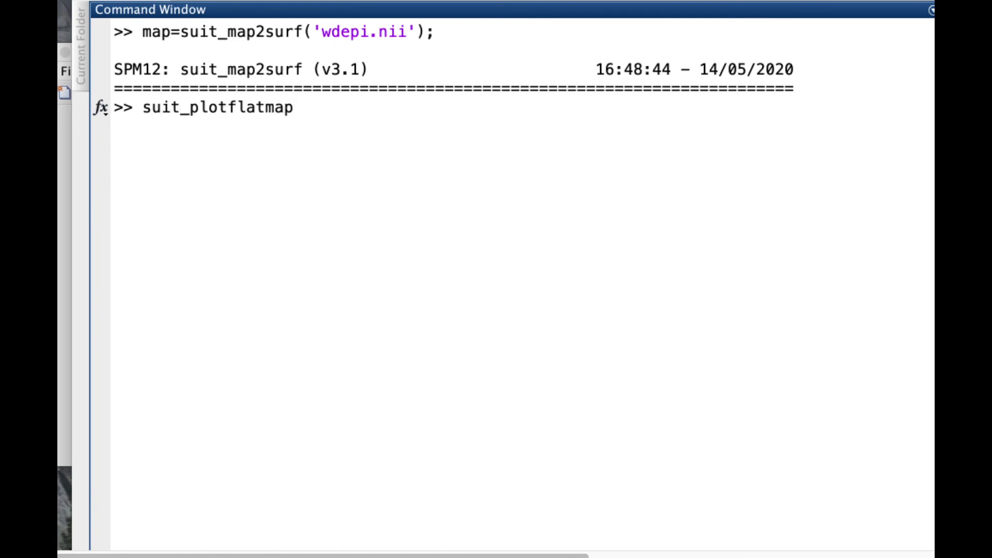
text((map))
key(Left)
text(map)
key(Return)
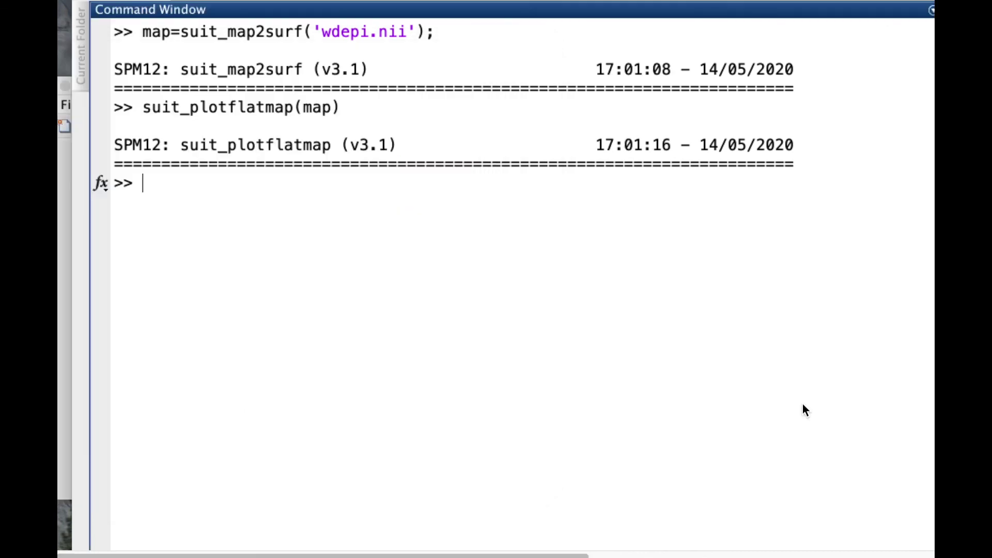
key(Up)
- Replot the flatmap with the hot colormap, cscale [0 0.1] and threshold 0.03
text(,'cmap)
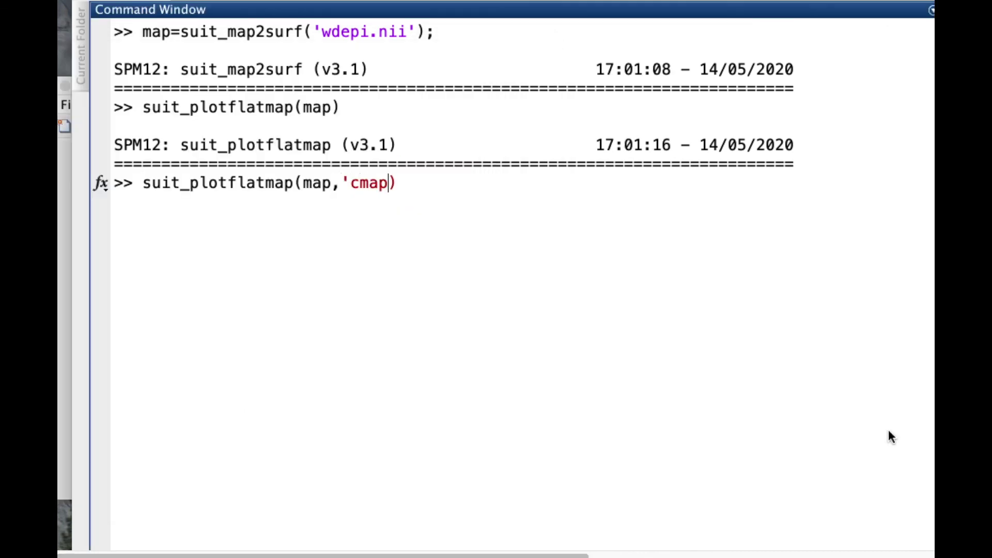
text(',hot)
key(Return)
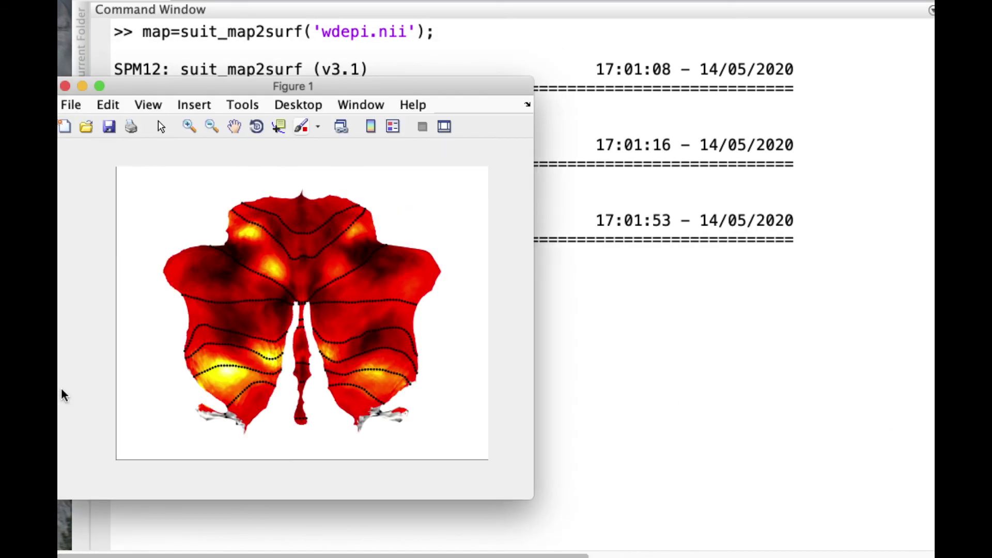
click(160, 510)
key(Up)
key(Left)
text(,)
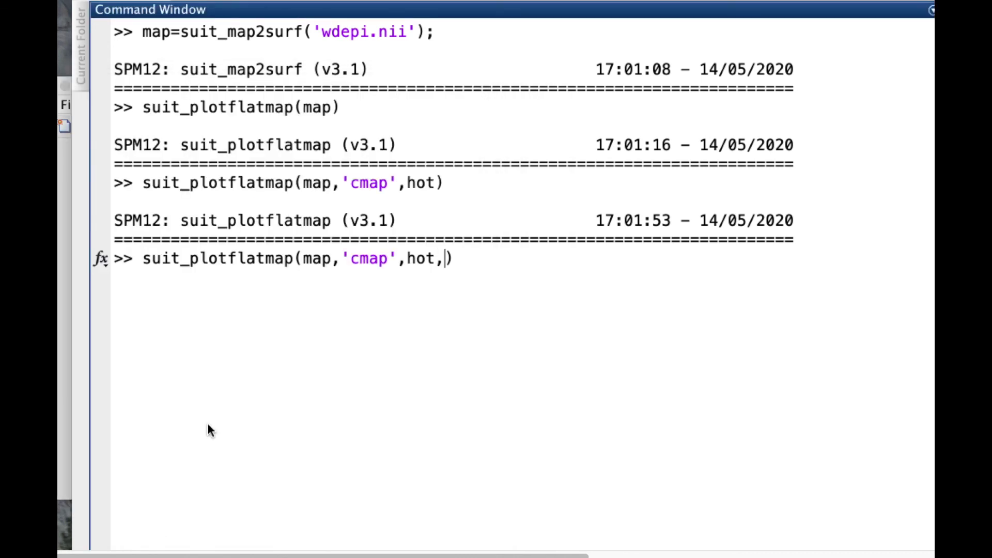
text('cscale')
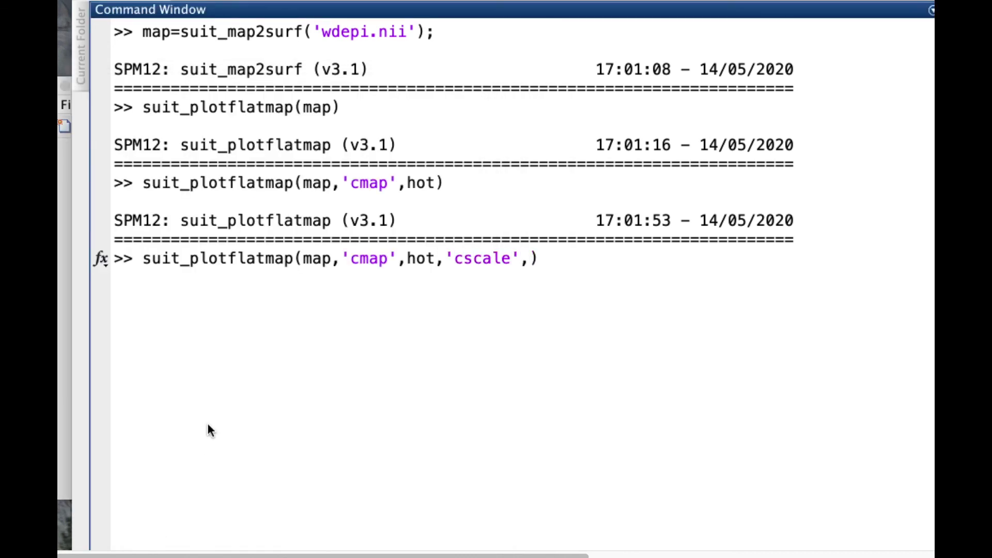
text(,[0 0.1)
key(Return)
click(567, 434)
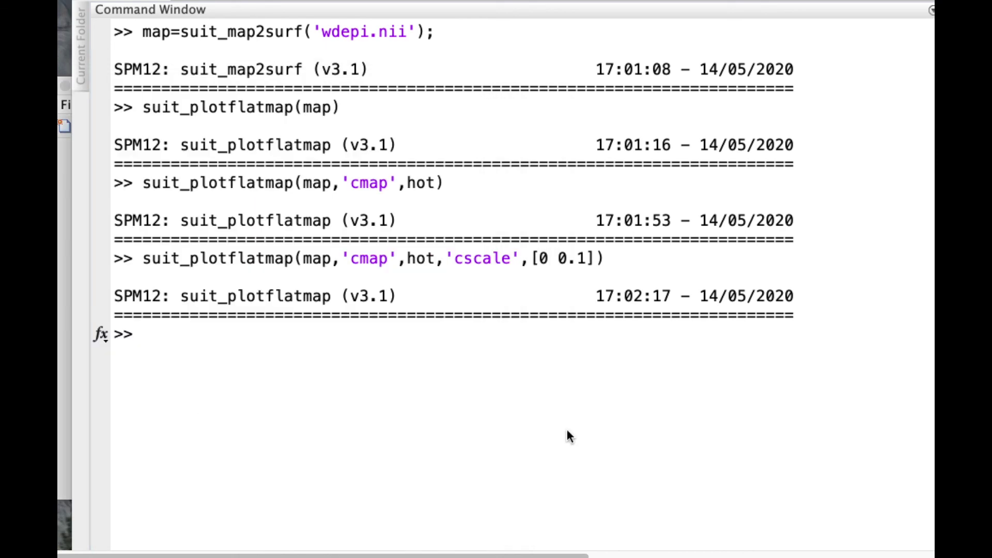
key(Up)
key(Left)
text(,'threshold',0.)
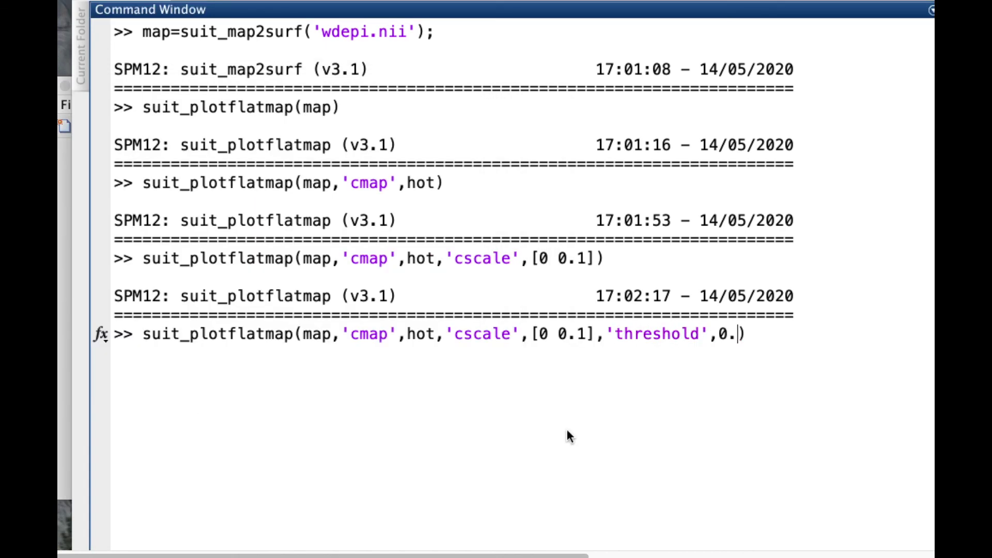
text(03)
key(Return)
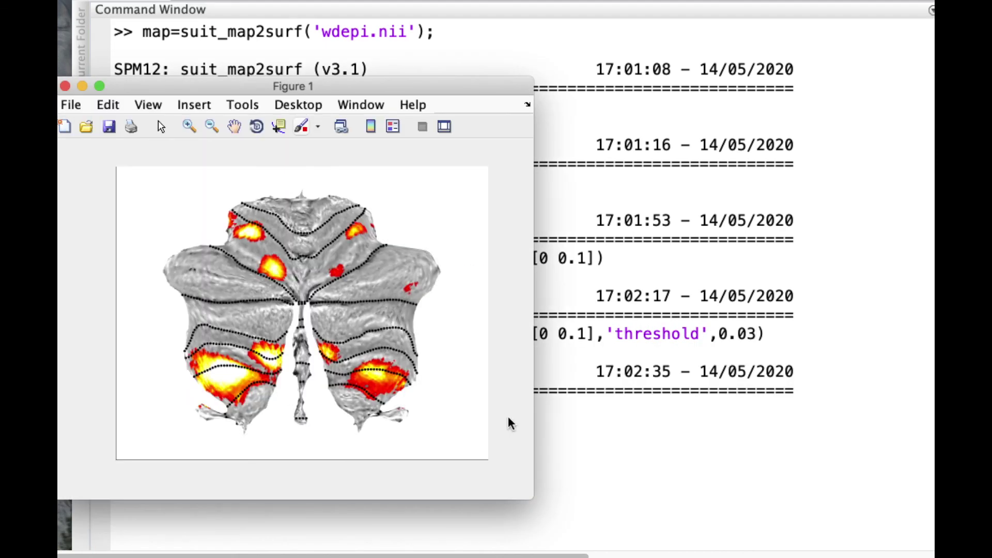